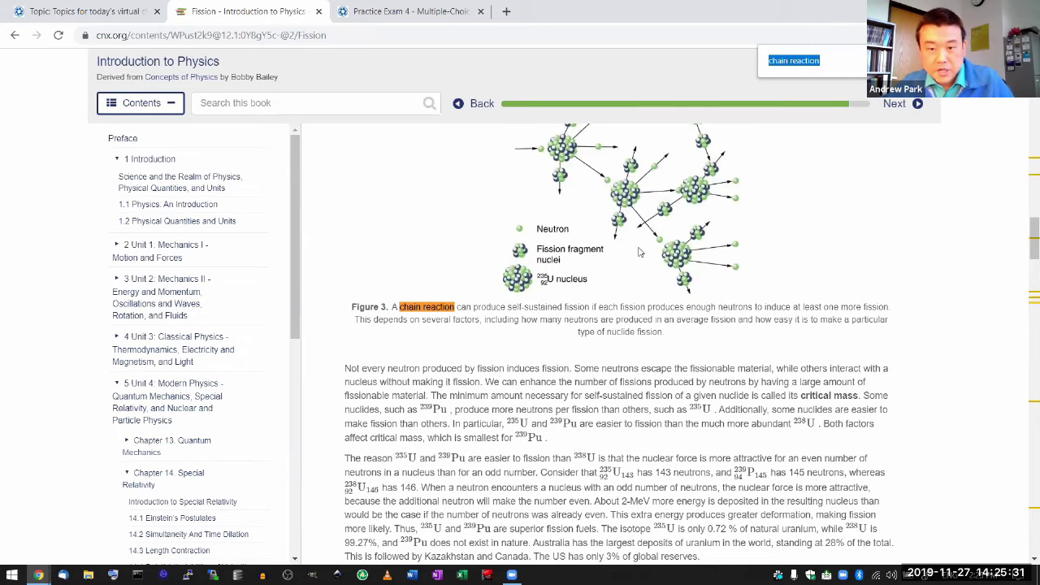
# Load the PhET website (phet.colorado.edu) in a new browser tab.
pyautogui.scroll(3, 642, 251)
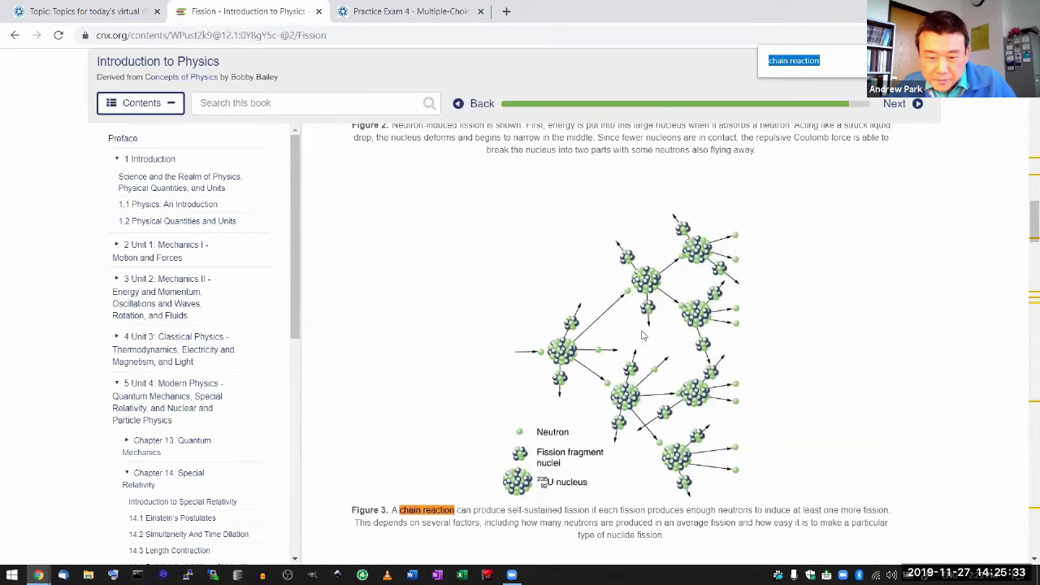
pyautogui.scroll(5, 650, 333)
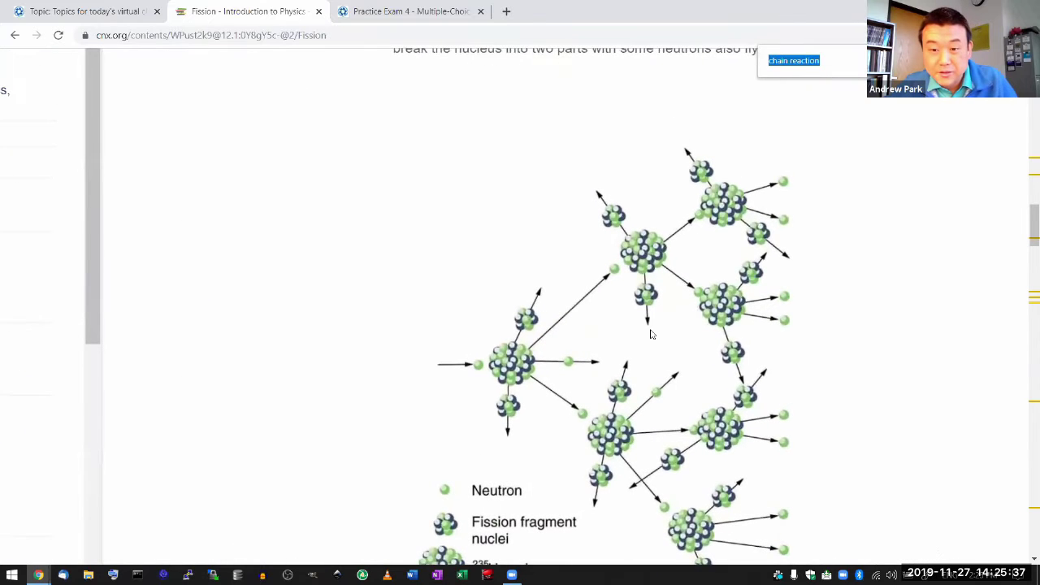
pyautogui.scroll(-1, 650, 333)
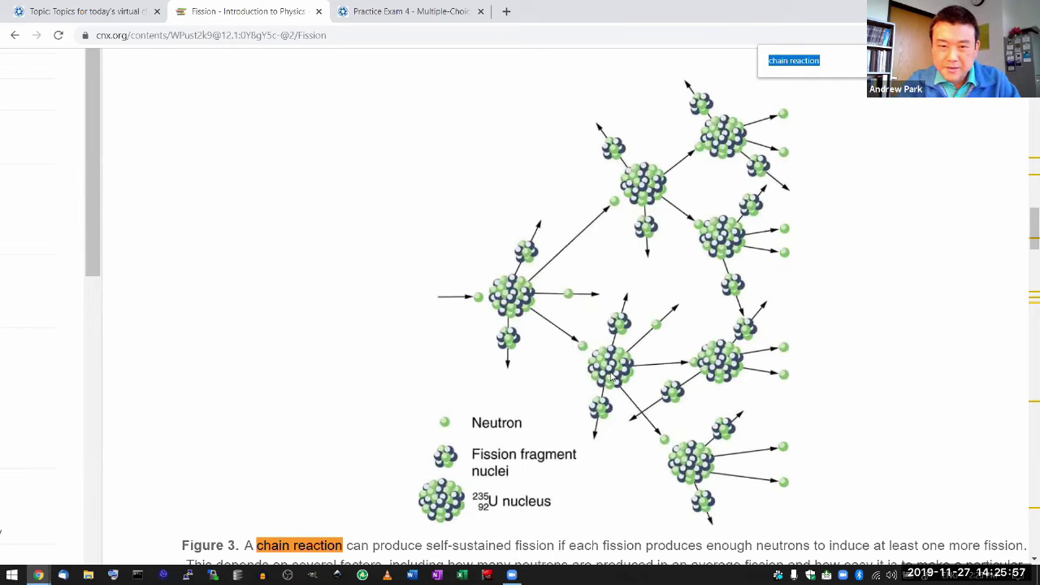
pyautogui.hotkey('ctrl', '0')
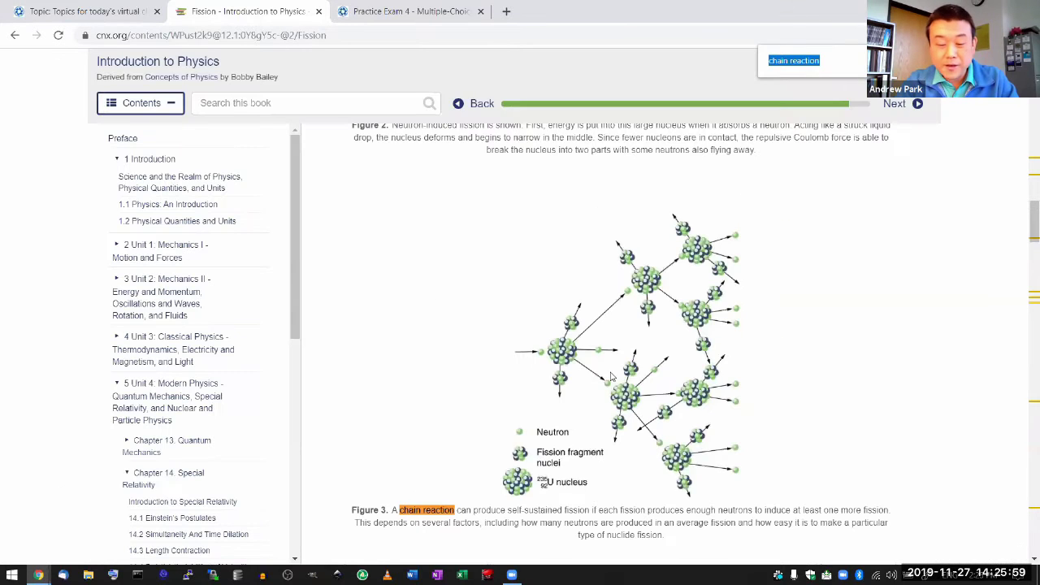
pyautogui.hotkey('ctrl', 't')
pyautogui.write('phet')
pyautogui.press('Return')
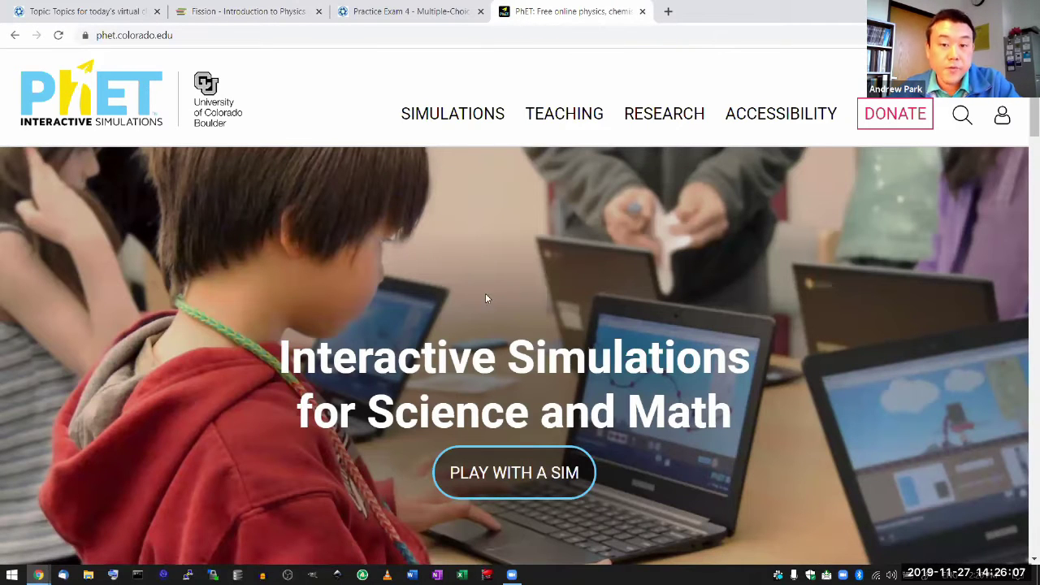
# In the Physics simulations list, find 'fissi' and open the Nuclear Fission page.
pyautogui.moveTo(471, 114)
pyautogui.click(476, 232)
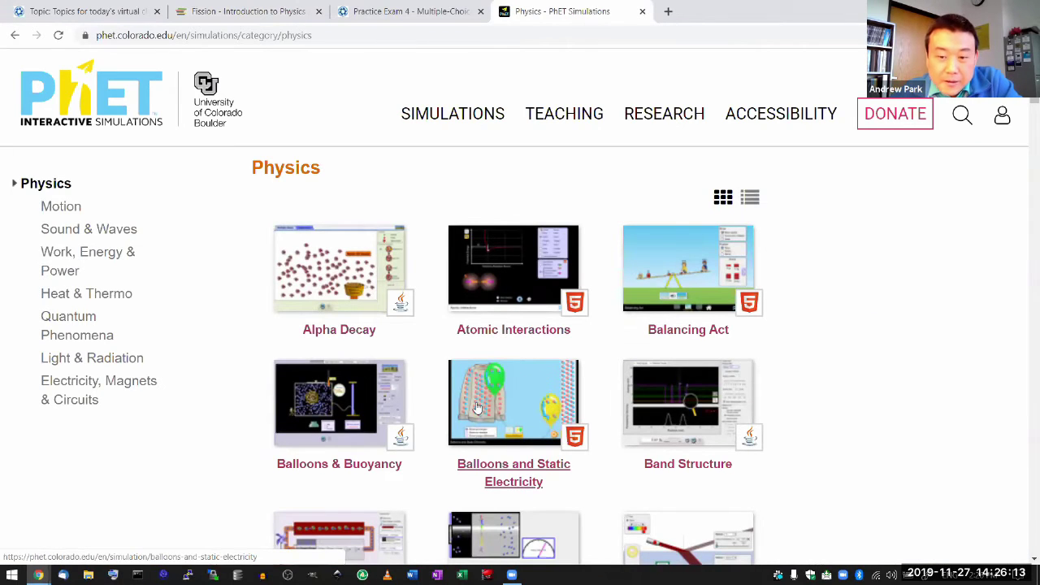
pyautogui.scroll(-4, 476, 413)
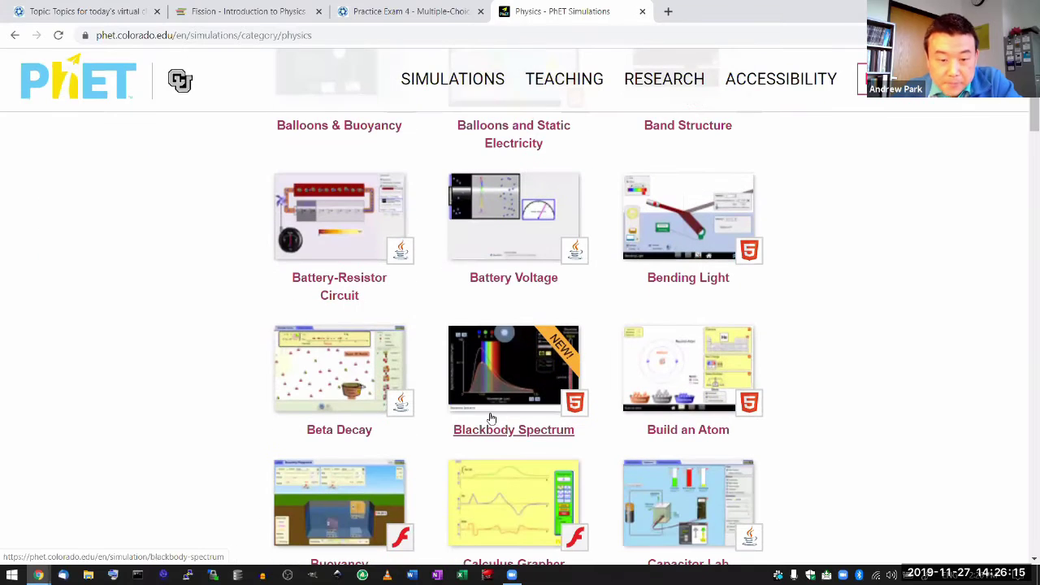
pyautogui.hotkey('ctrl', 'f')
pyautogui.write('fissi')
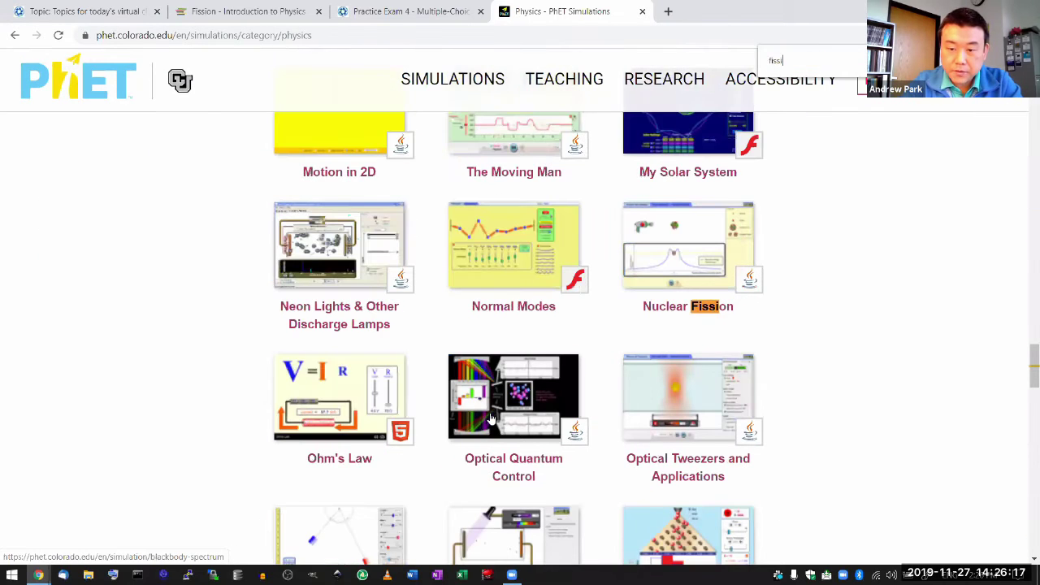
pyautogui.click(721, 311)
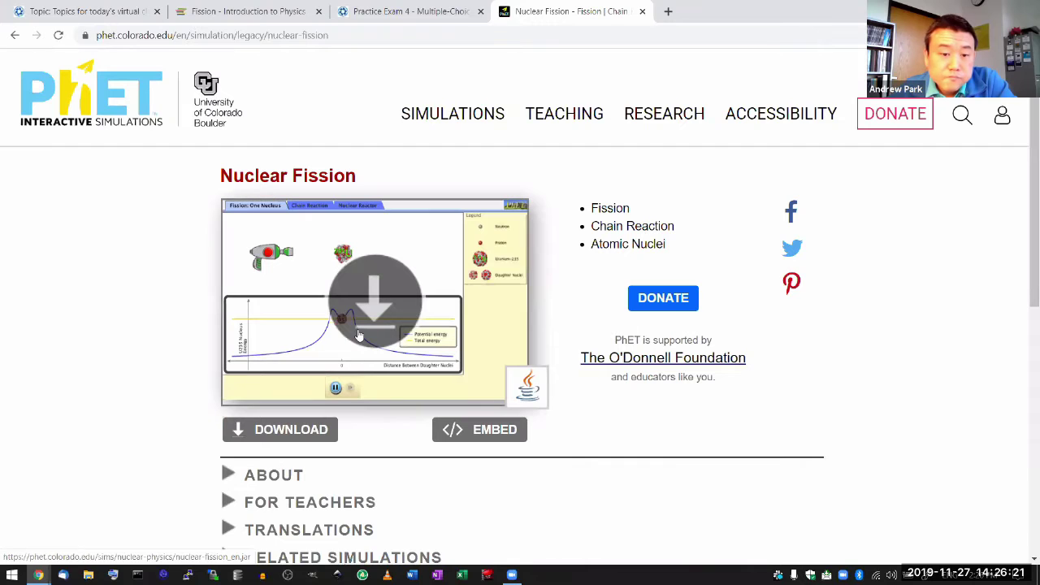
# Download nuclear-fission_en.jar, keep the file, and launch it on the One Nucleus screen.
pyautogui.click(362, 335)
pyautogui.click(237, 551)
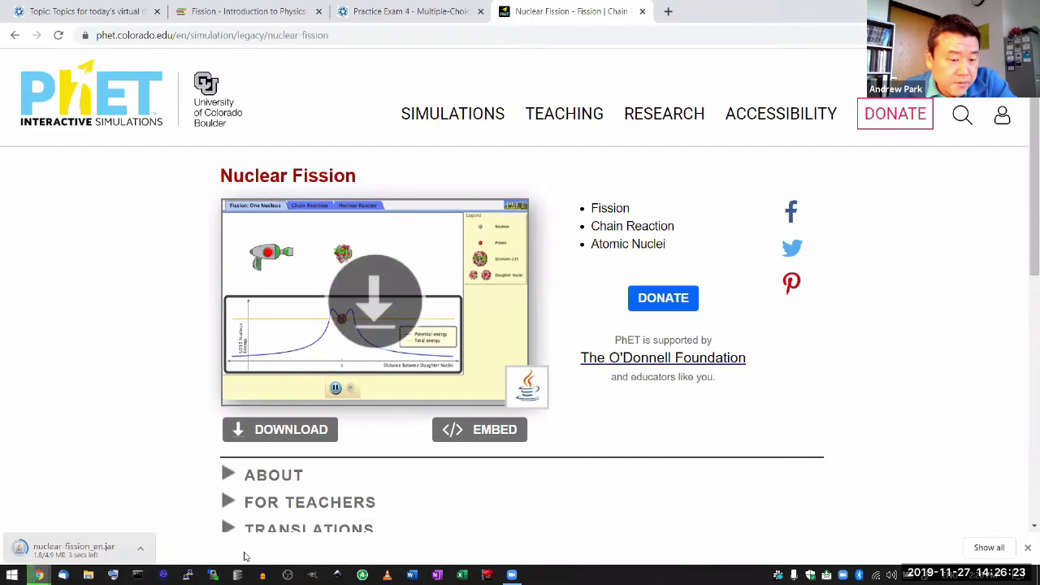
pyautogui.click(743, 84)
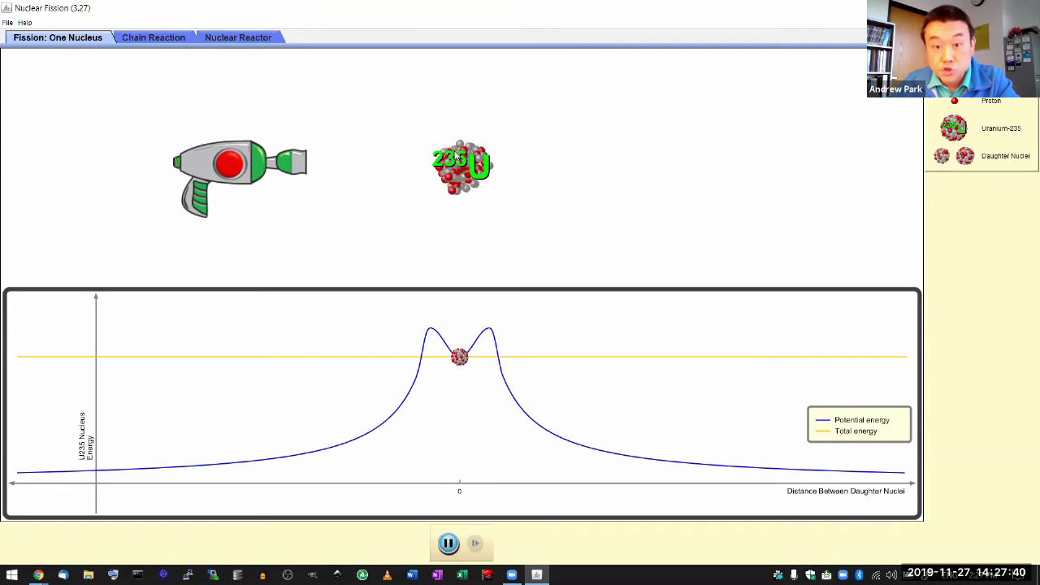
# Split the U-235 nucleus with a neutron, reset it, split it again, then go to Chain Reaction.
pyautogui.click(226, 166)
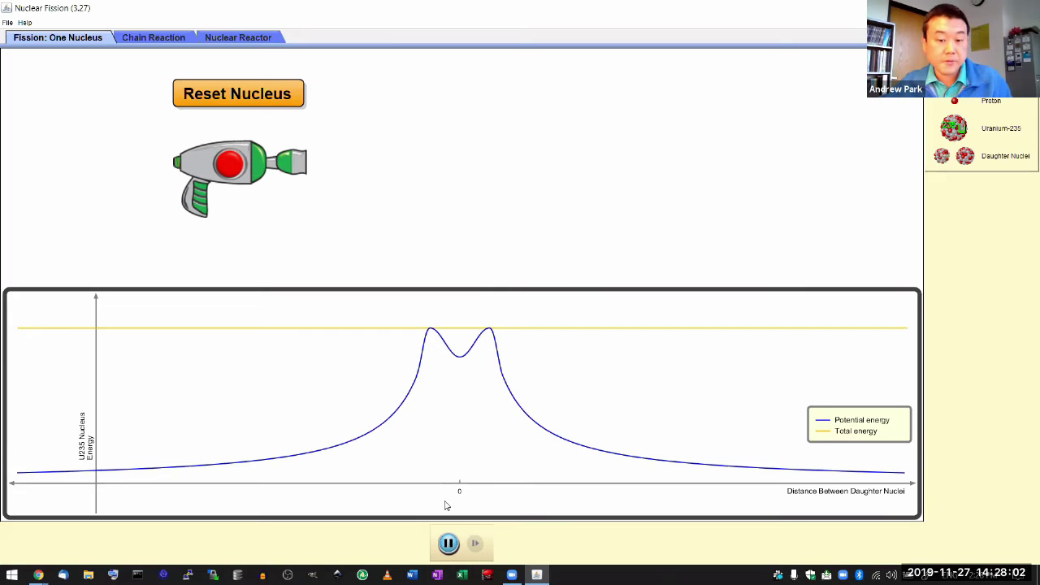
pyautogui.click(265, 91)
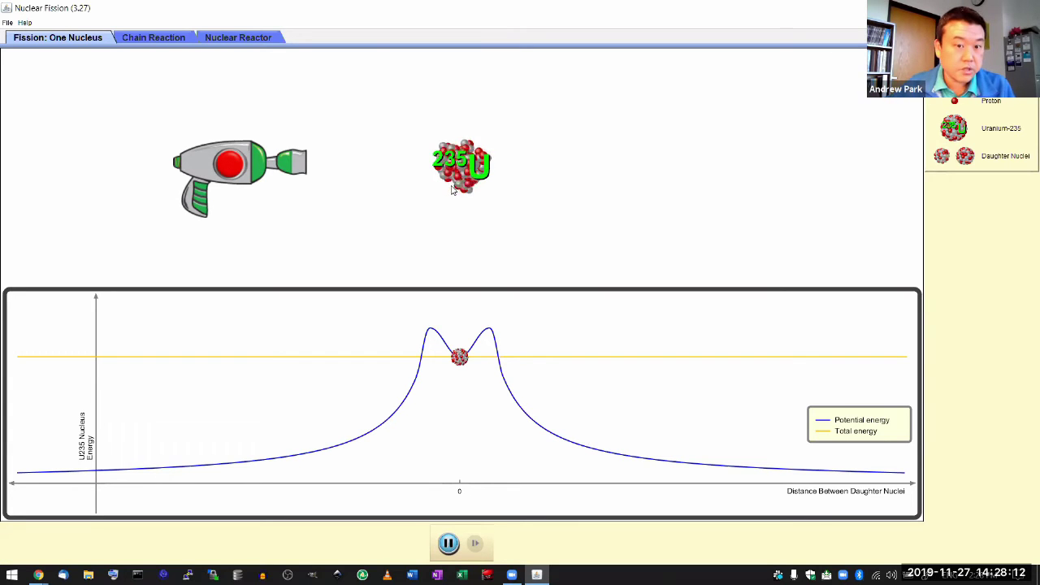
pyautogui.click(234, 163)
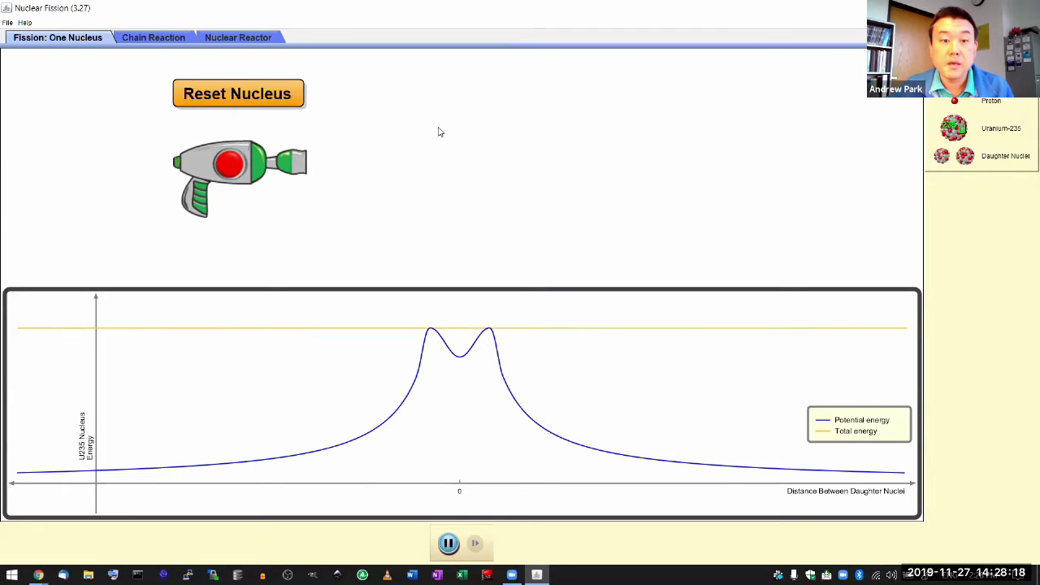
pyautogui.click(176, 38)
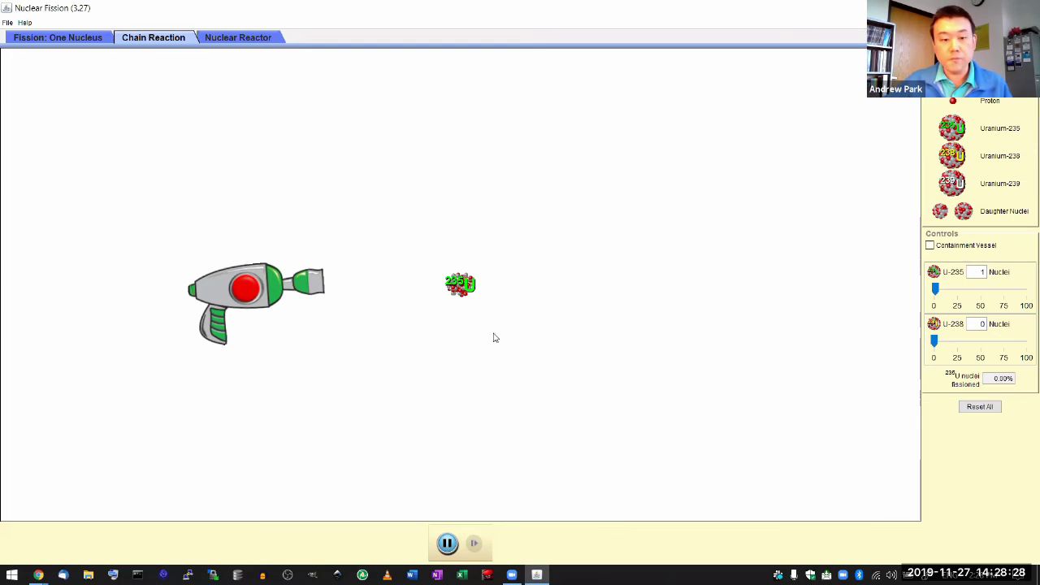
# Raise U-235 to 16 nuclei, fire several neutrons into them, then reset all nuclei to 0.00%.
pyautogui.click(250, 282)
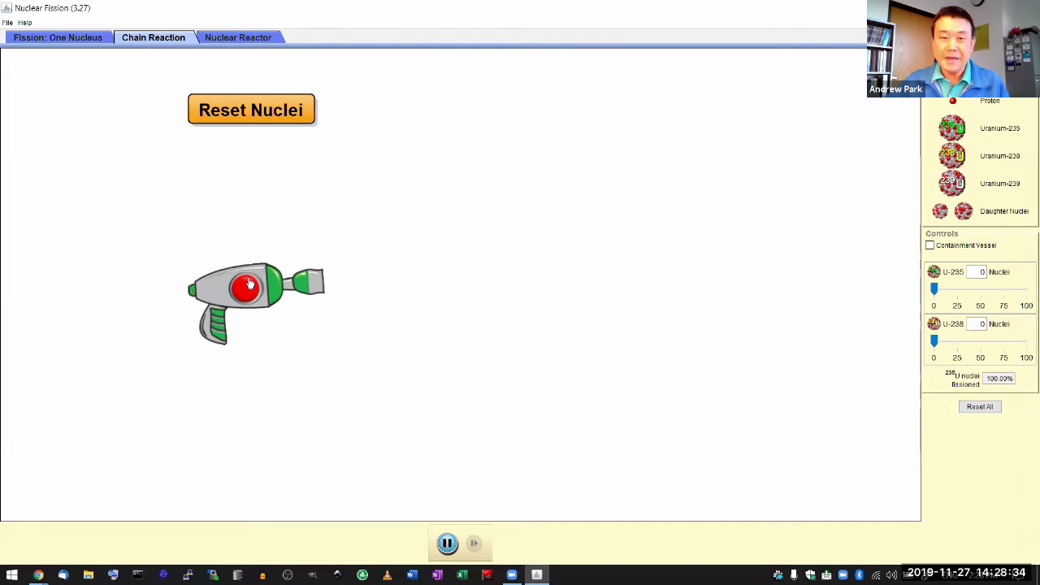
pyautogui.click(242, 122)
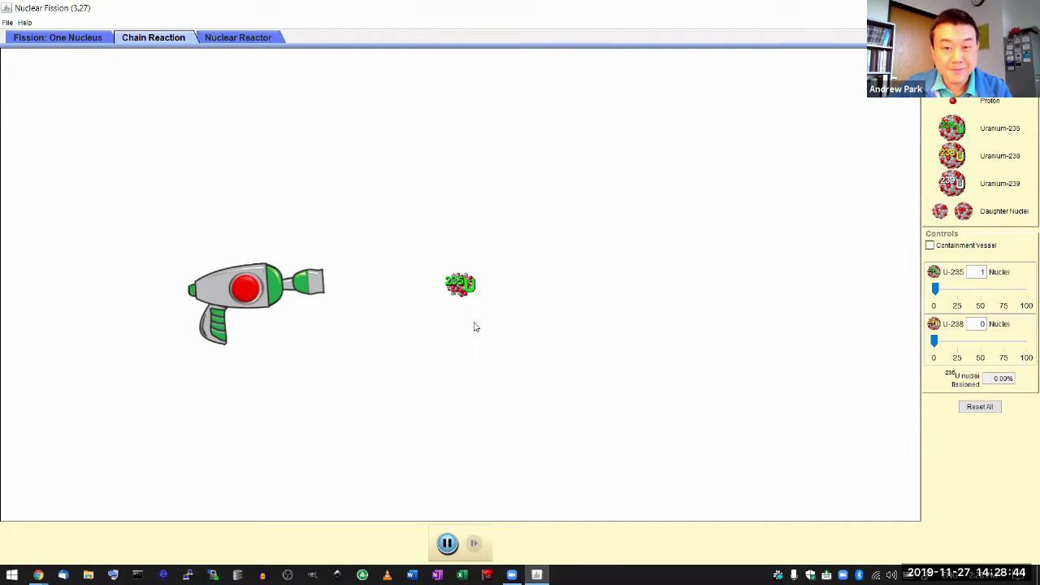
pyautogui.moveTo(935, 290)
pyautogui.mouseDown()
pyautogui.moveTo(952, 294)
pyautogui.moveTo(946, 301)
pyautogui.mouseUp()
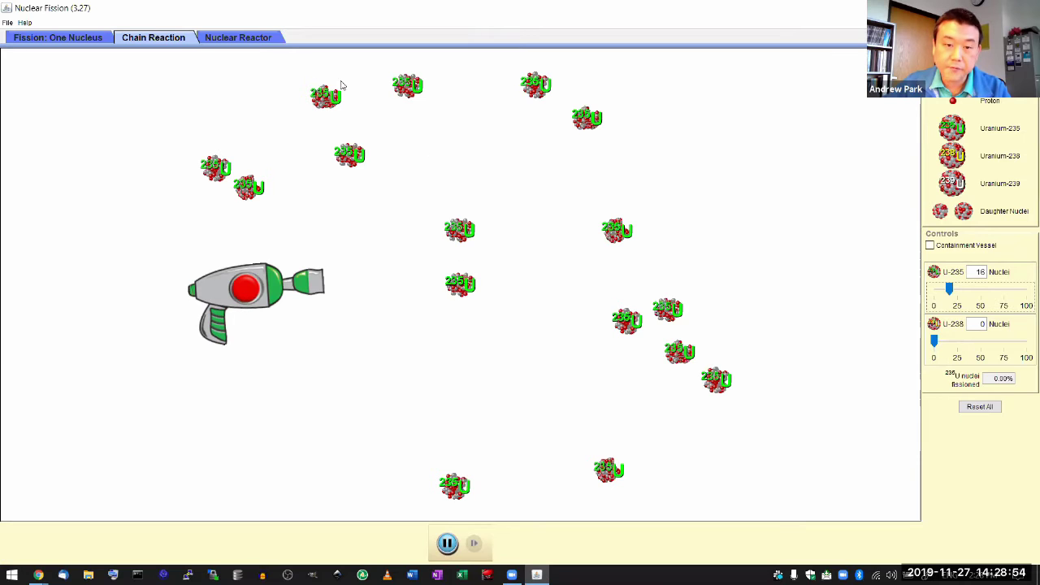
pyautogui.click(255, 291)
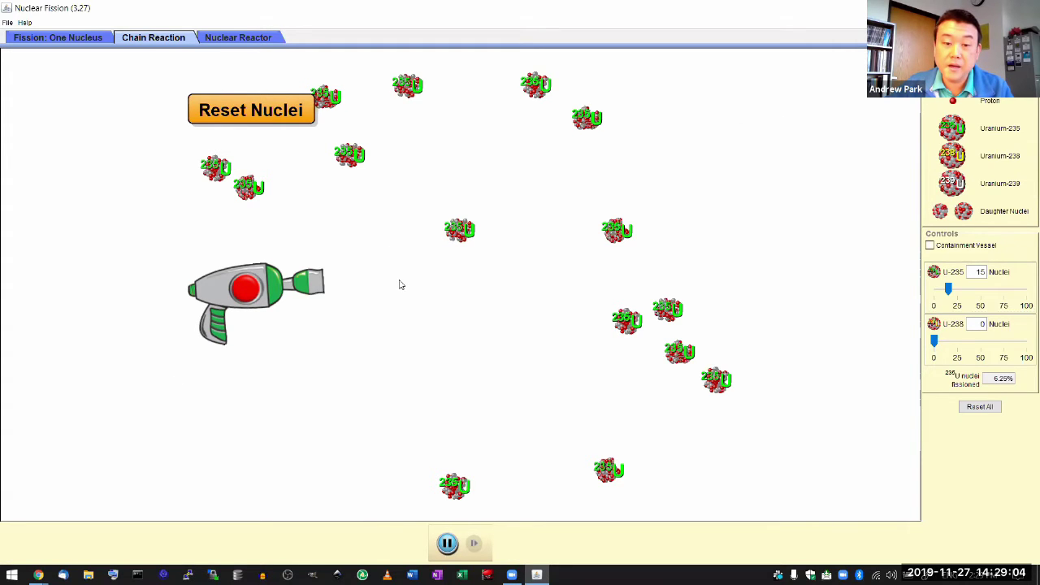
pyautogui.click(244, 288)
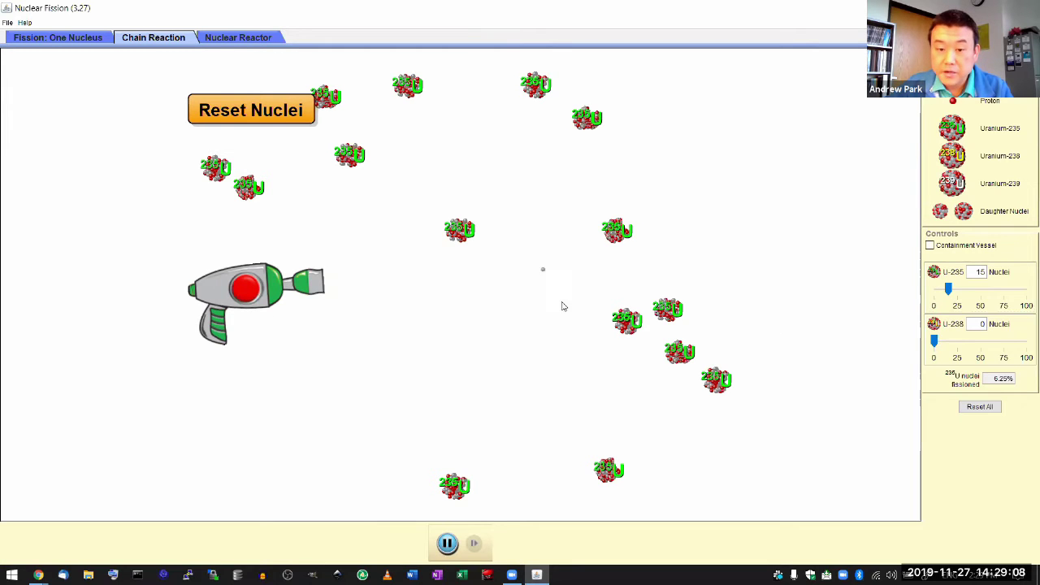
pyautogui.click(256, 292)
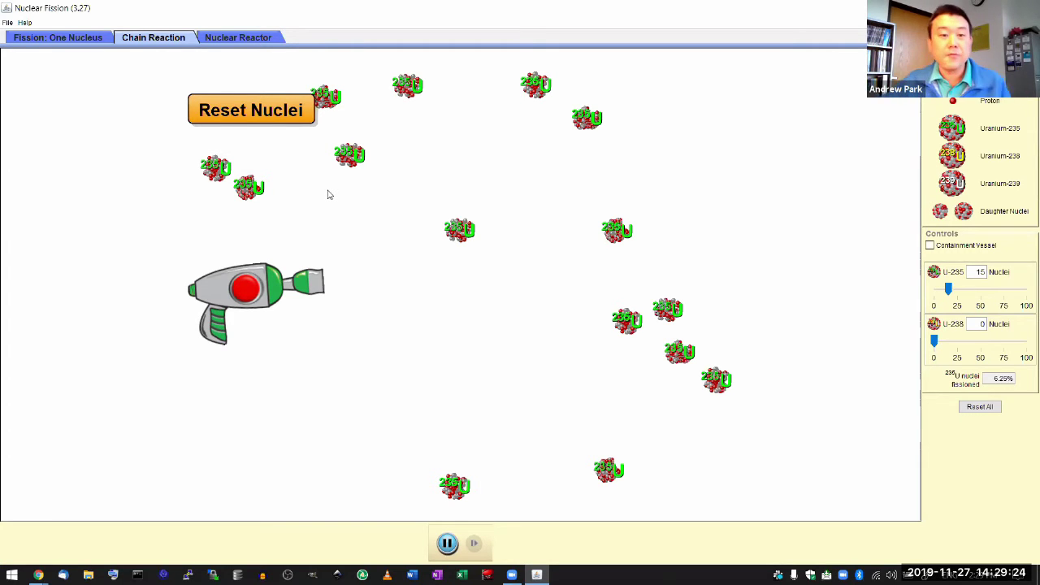
pyautogui.click(290, 112)
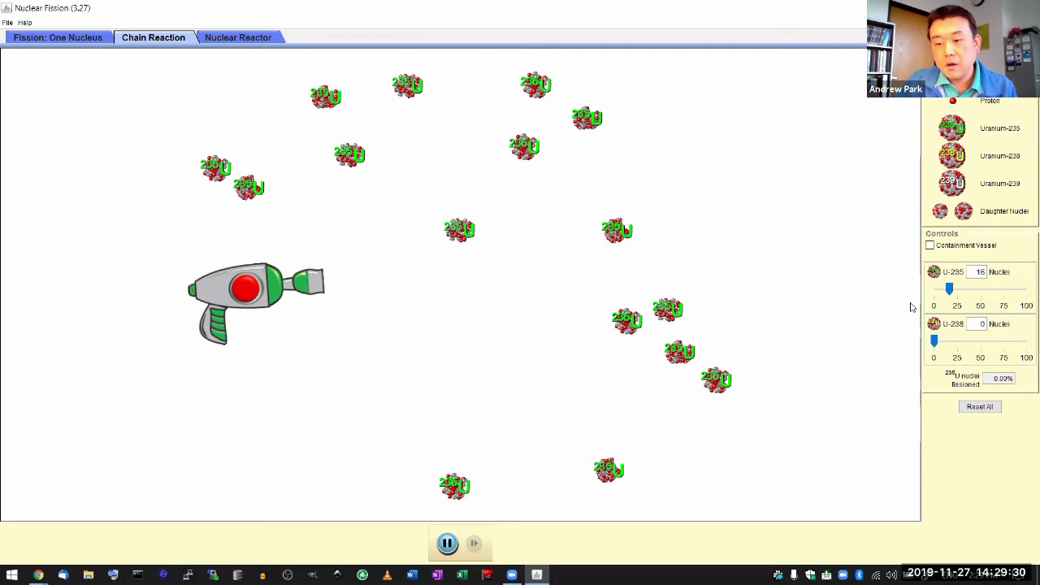
# Reset all settings, set U-235 to 13 nuclei, fire a neutron, then restore them unsplit.
pyautogui.click(979, 406)
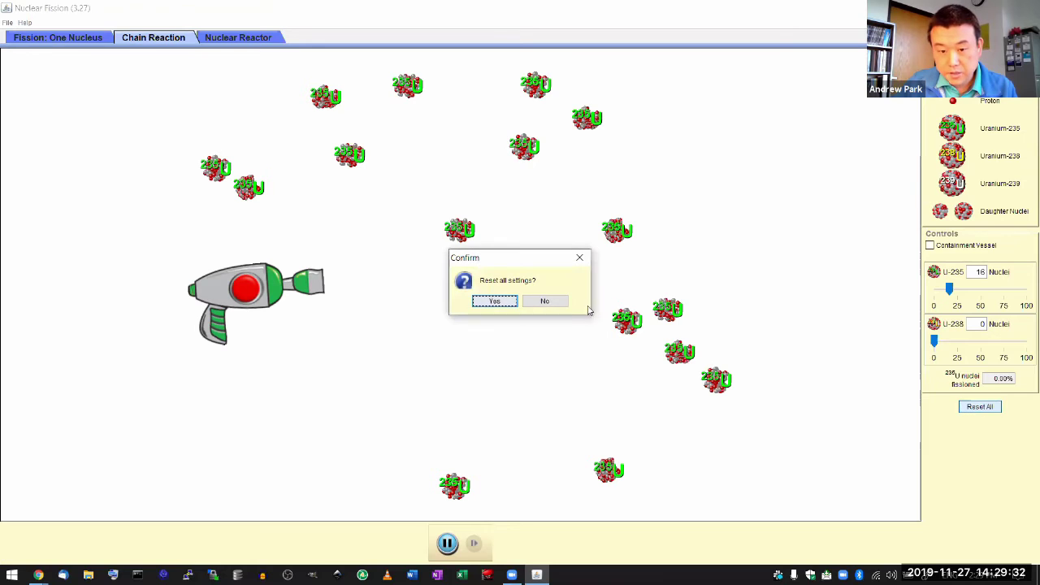
pyautogui.click(509, 306)
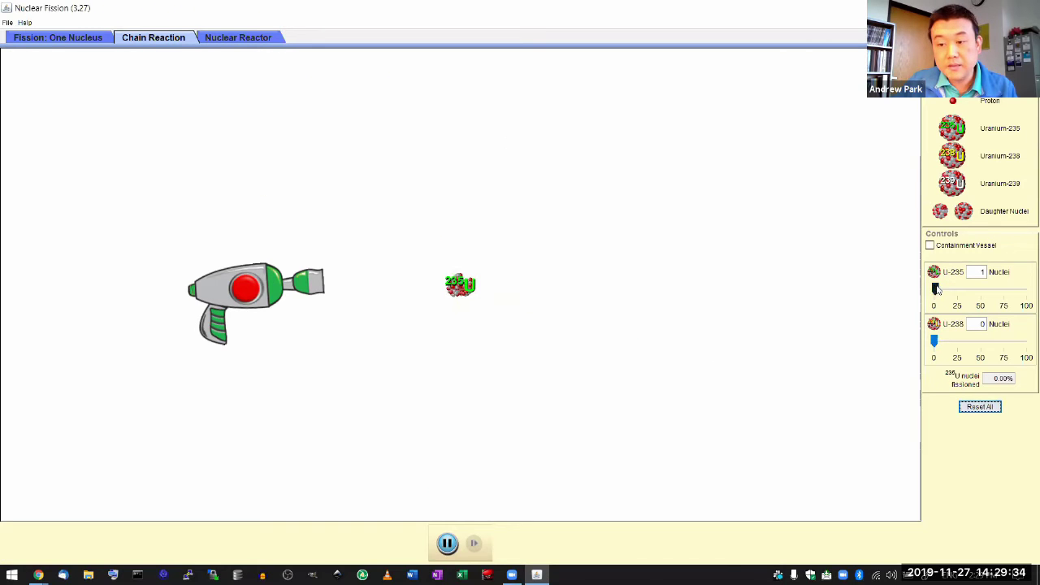
pyautogui.moveTo(935, 289); pyautogui.dragTo(946, 290)
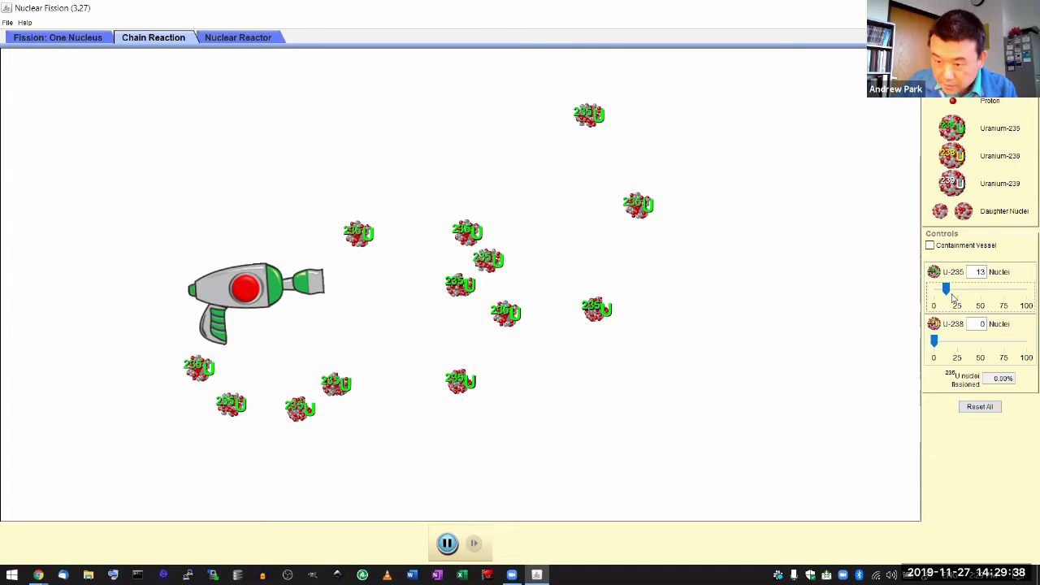
pyautogui.click(256, 290)
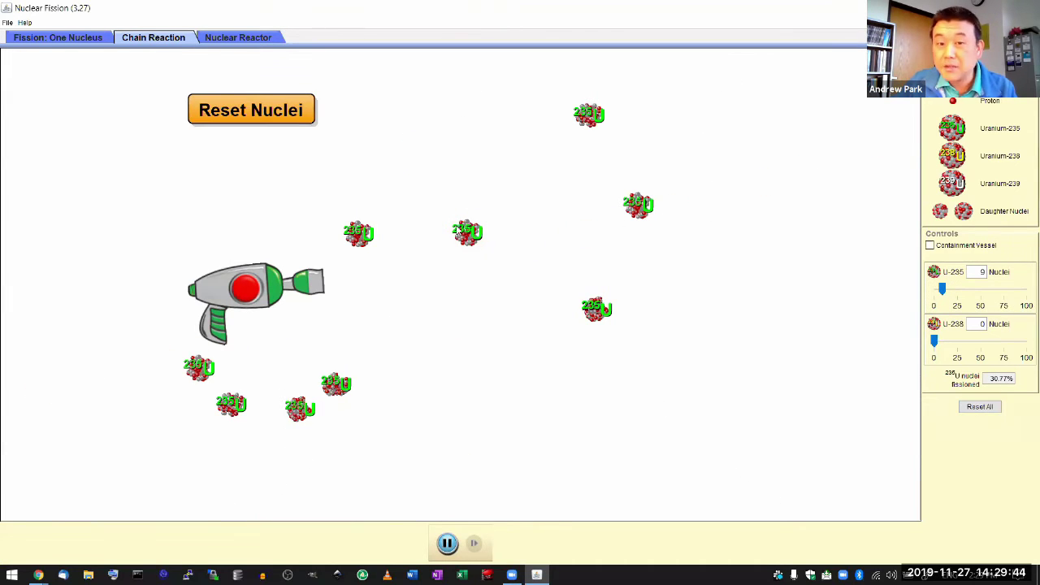
pyautogui.click(272, 116)
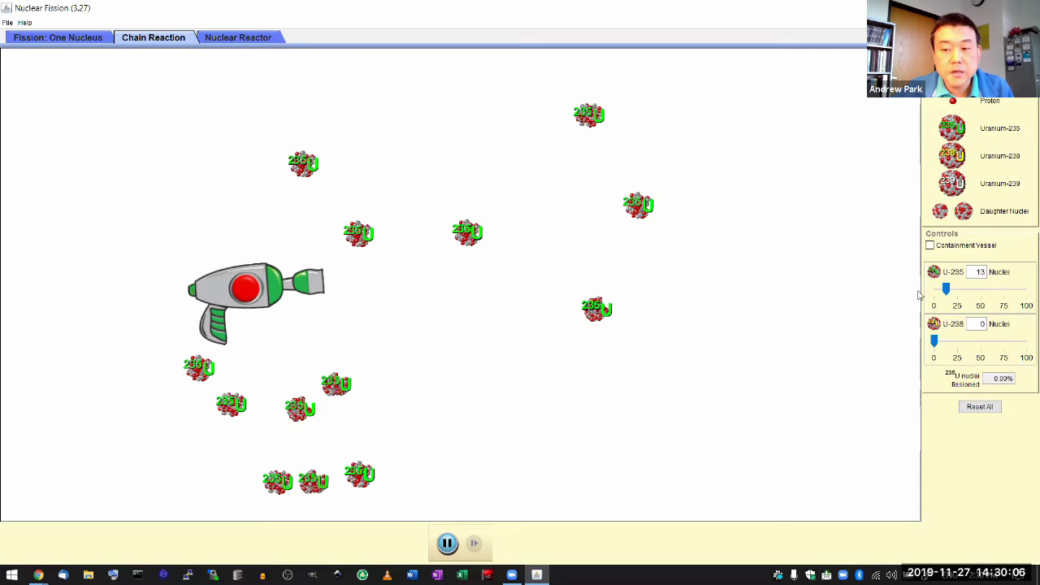
# Set U-235 to about 98 nuclei, pause, then resume so the first nuclei begin splitting.
pyautogui.moveTo(946, 292); pyautogui.dragTo(1025, 286)
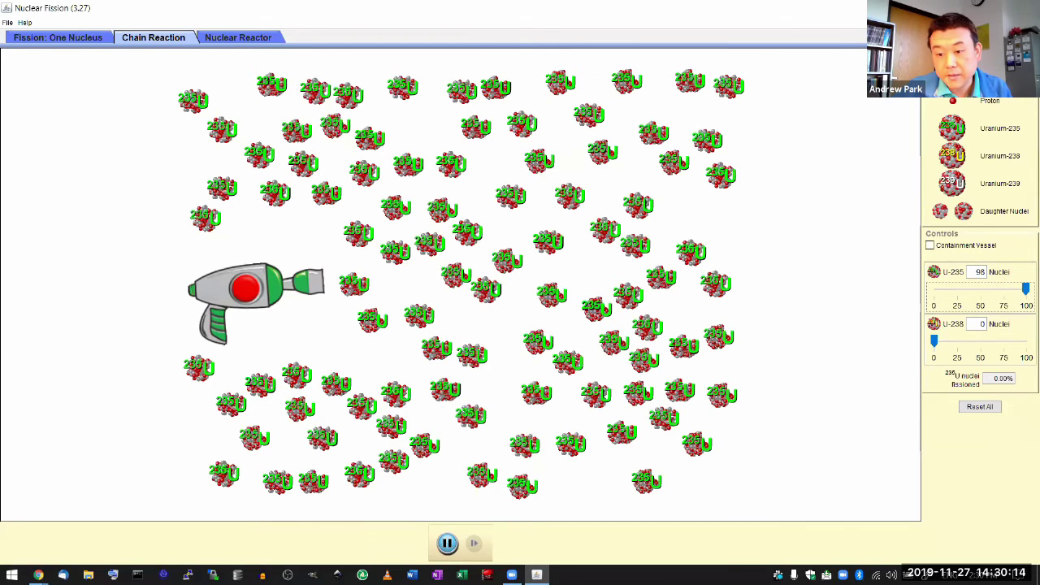
pyautogui.click(448, 545)
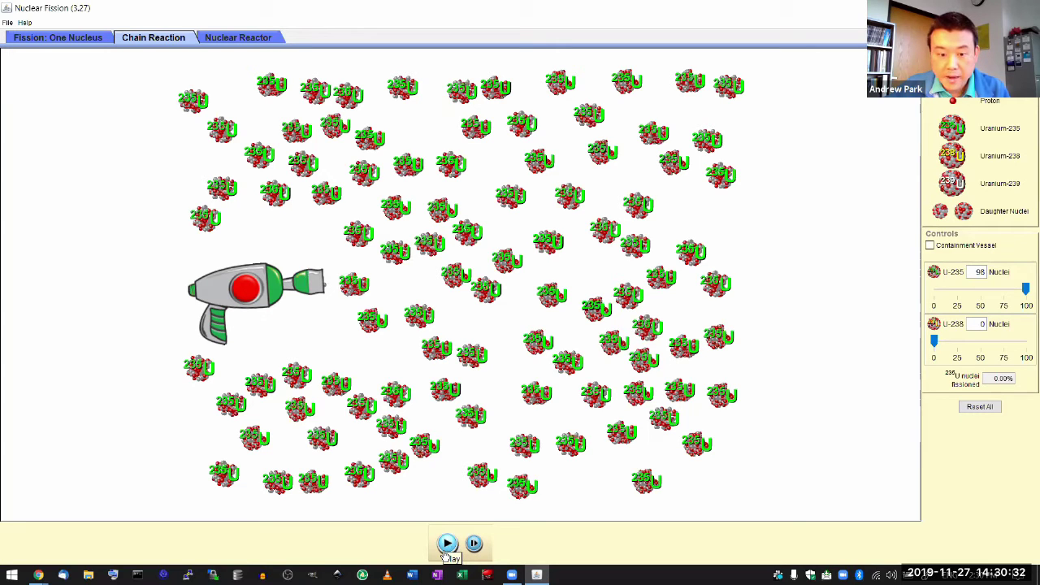
pyautogui.click(447, 545)
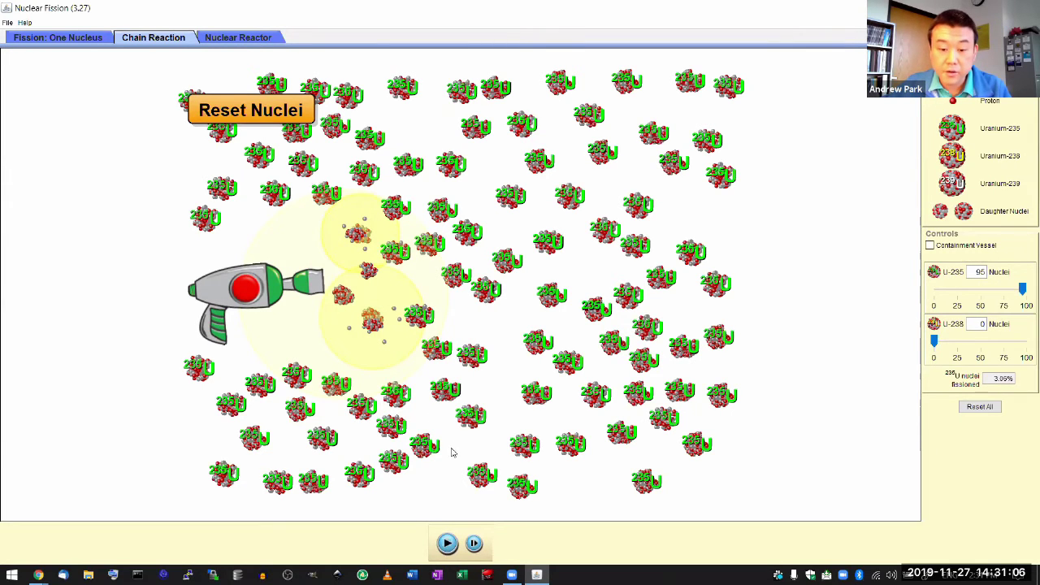
# Step the chain reaction eight times, then let it run until 99.00% of U-235 has fissioned.
pyautogui.click(478, 546)
pyautogui.click(478, 545)
pyautogui.click(478, 545)
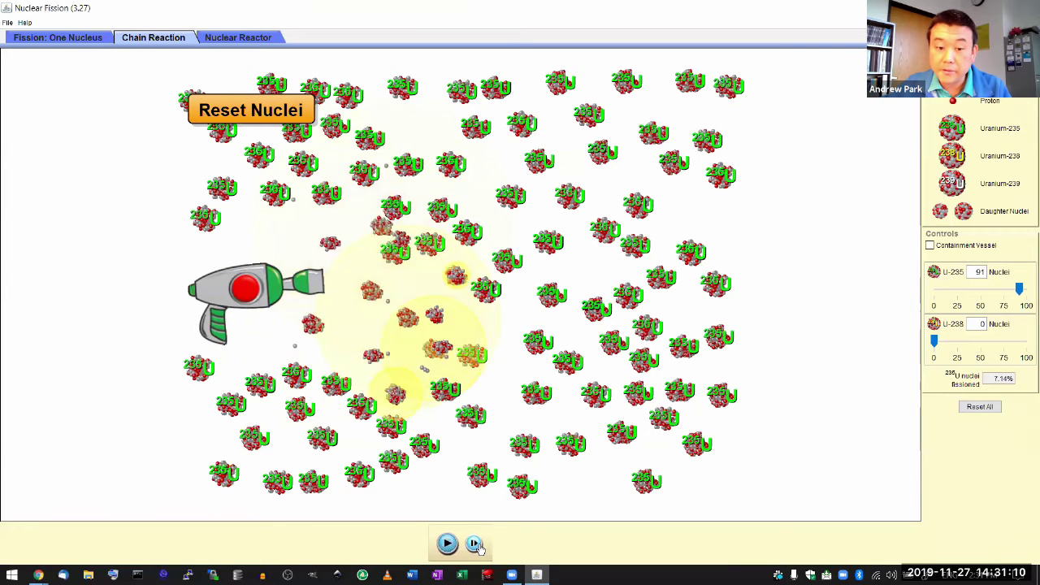
pyautogui.click(478, 546)
pyautogui.click(478, 546)
pyautogui.click(478, 546)
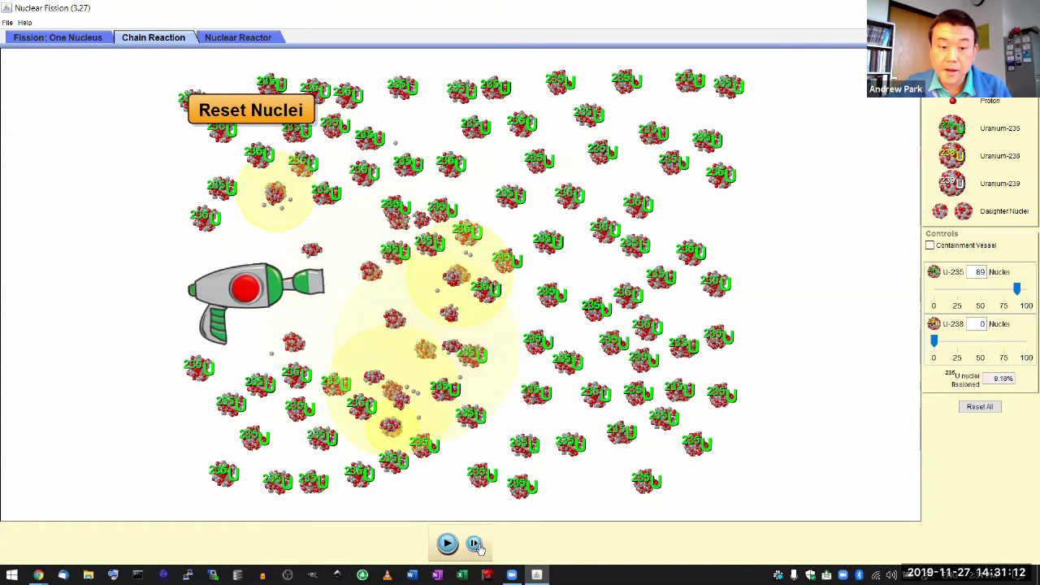
pyautogui.click(478, 546)
pyautogui.click(478, 546)
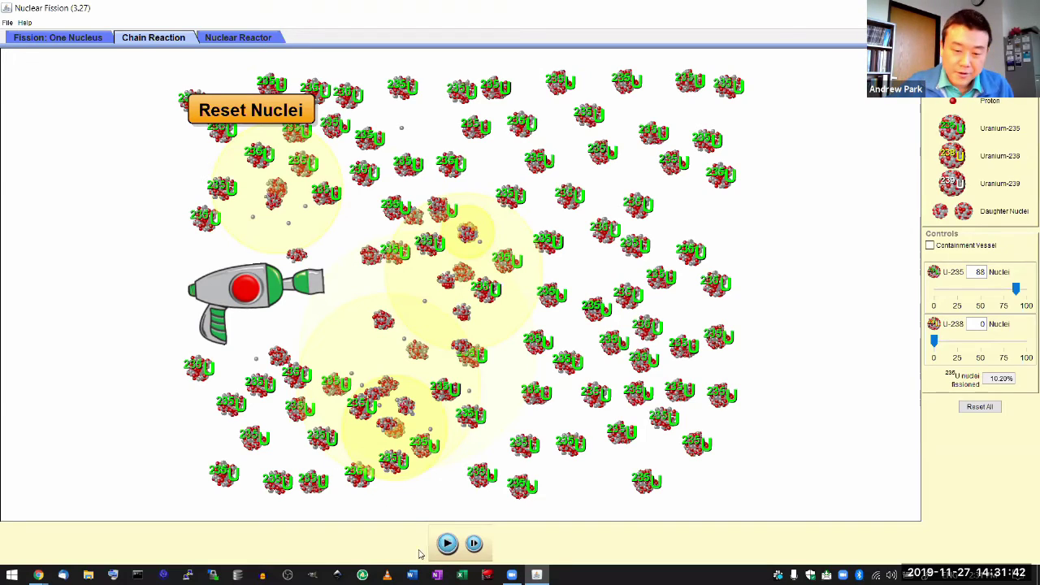
pyautogui.click(447, 544)
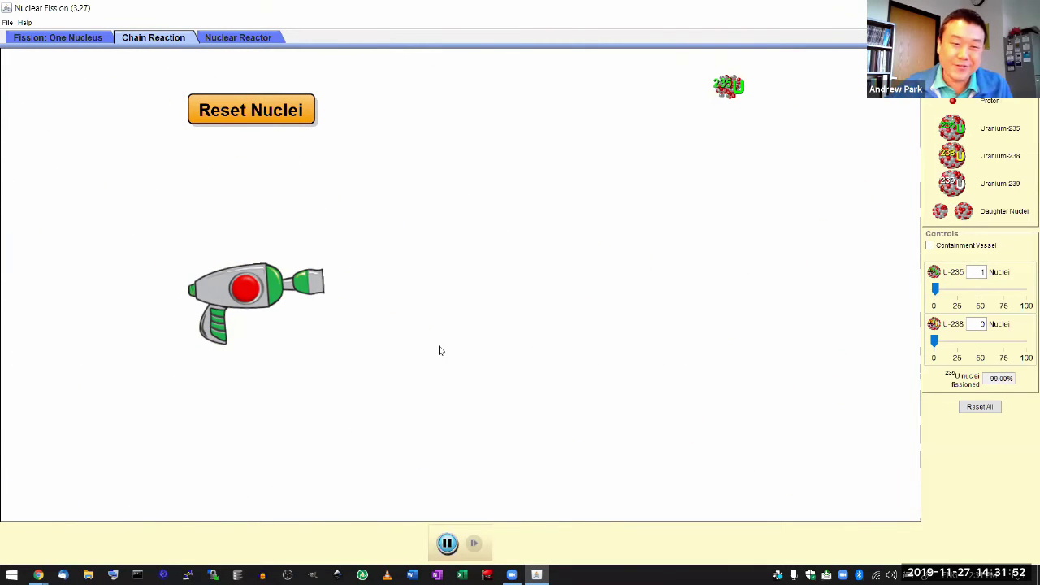
# Reset the nuclei, set U-235 to 100, and fire a neutron so all of them fission.
pyautogui.click(284, 122)
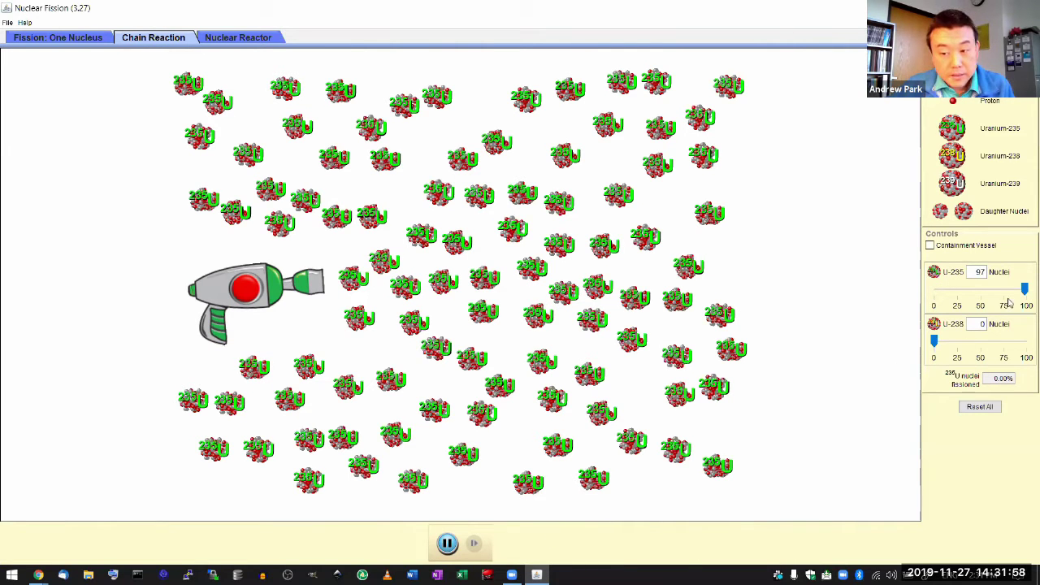
pyautogui.moveTo(1023, 290); pyautogui.dragTo(1028, 290)
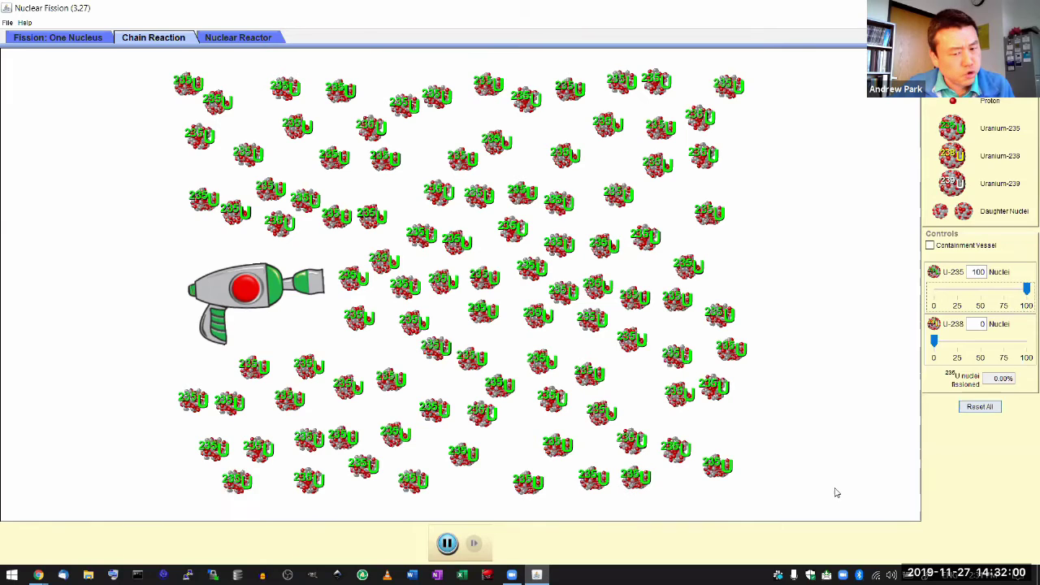
pyautogui.click(250, 288)
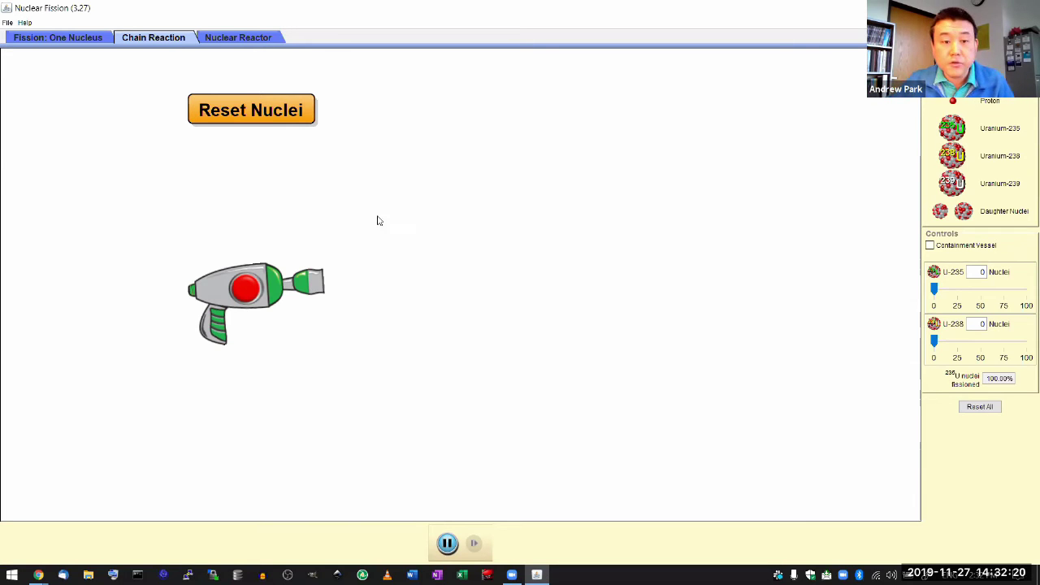
# Reset Nuclei to refill the chamber with 100 U-235 nuclei at 0.00% fissioned.
pyautogui.click(309, 113)
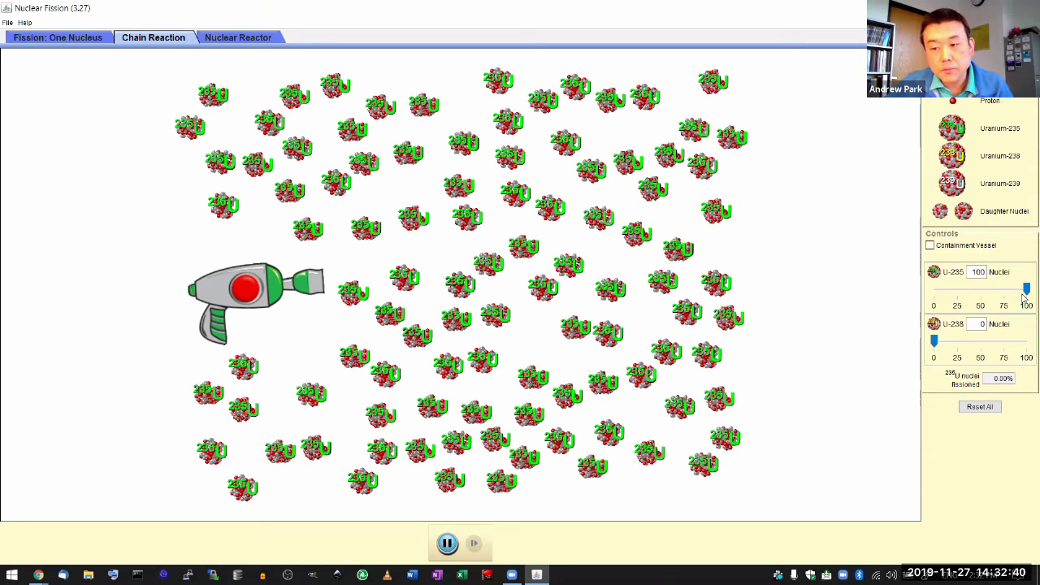
# Set the U-235 slider to 3 nuclei and the U-238 slider to 100 nuclei.
pyautogui.moveTo(1025, 290); pyautogui.dragTo(936, 301)
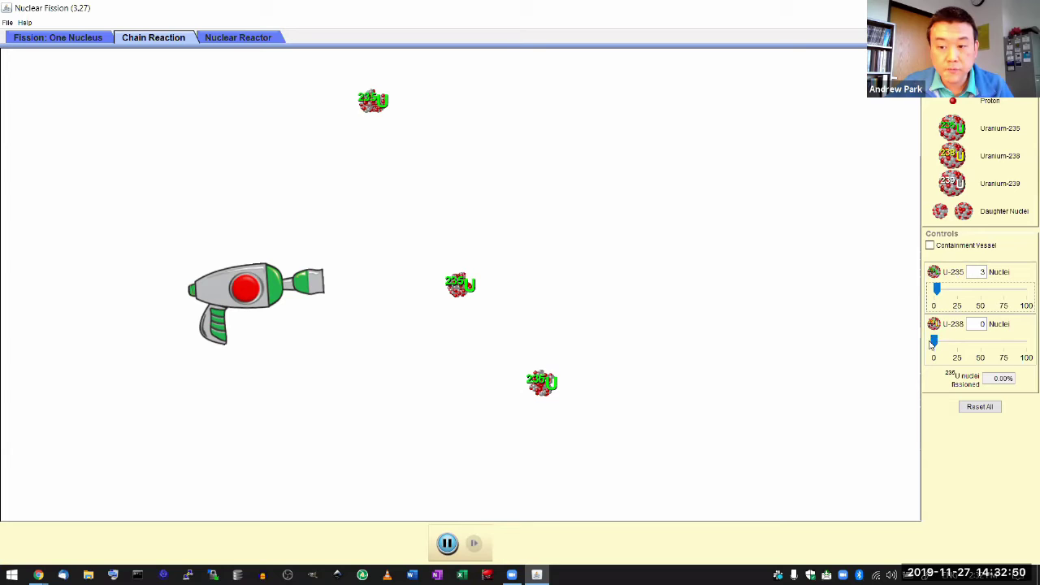
pyautogui.moveTo(934, 342); pyautogui.dragTo(1028, 342)
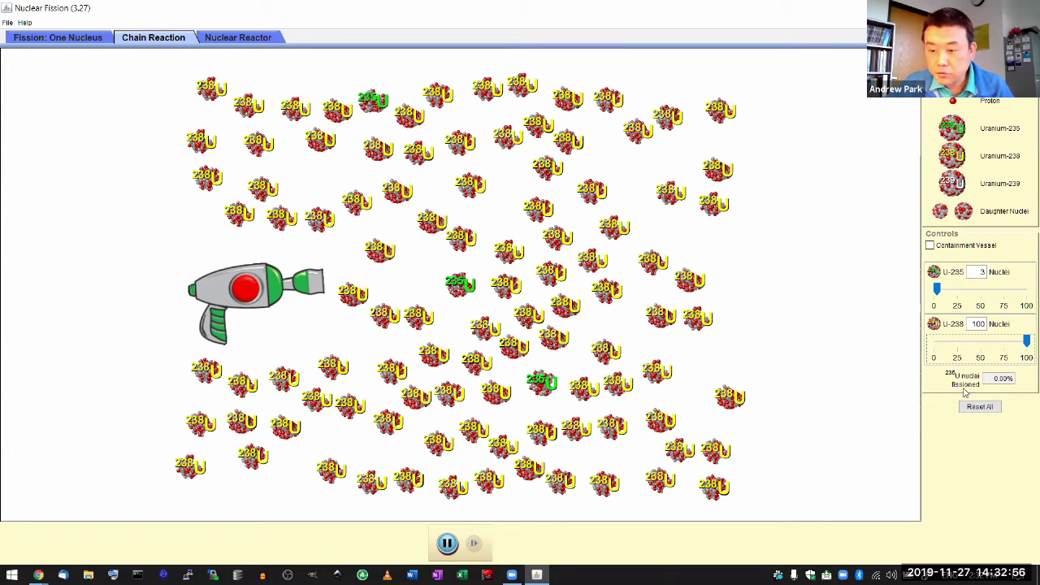
# Reset everything, set U-235 to 0 and U-238 to 14, and fire a neutron, converting one to U-239.
pyautogui.click(979, 406)
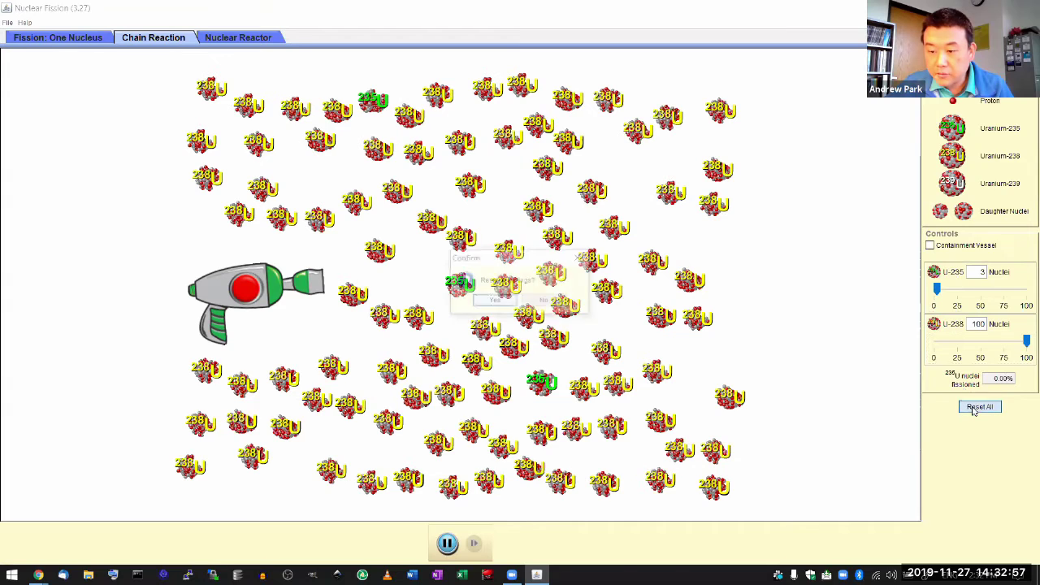
pyautogui.click(502, 301)
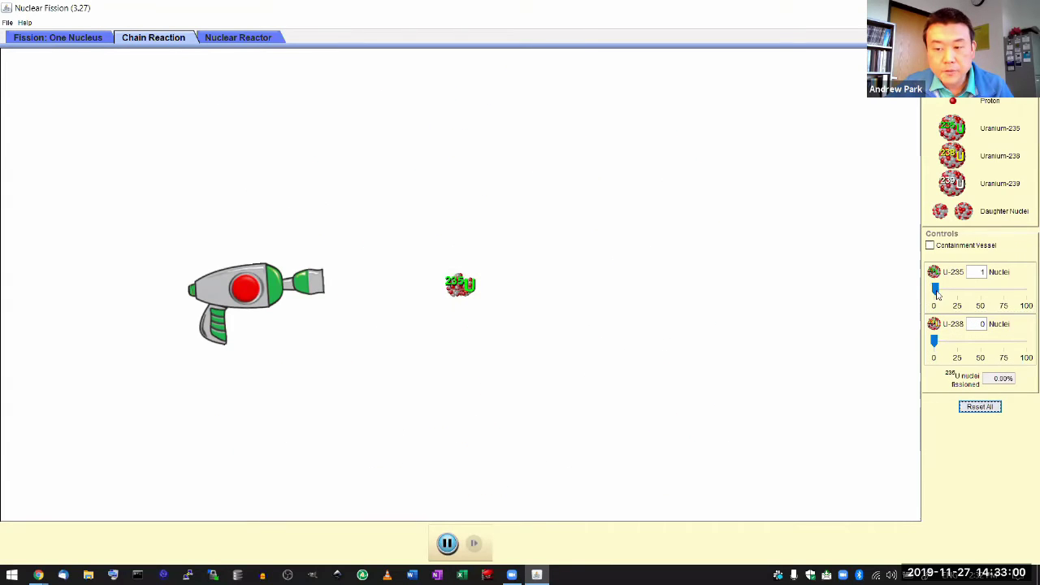
pyautogui.moveTo(935, 289); pyautogui.dragTo(931, 290)
pyautogui.click(934, 341)
pyautogui.moveTo(934, 341); pyautogui.dragTo(946, 341)
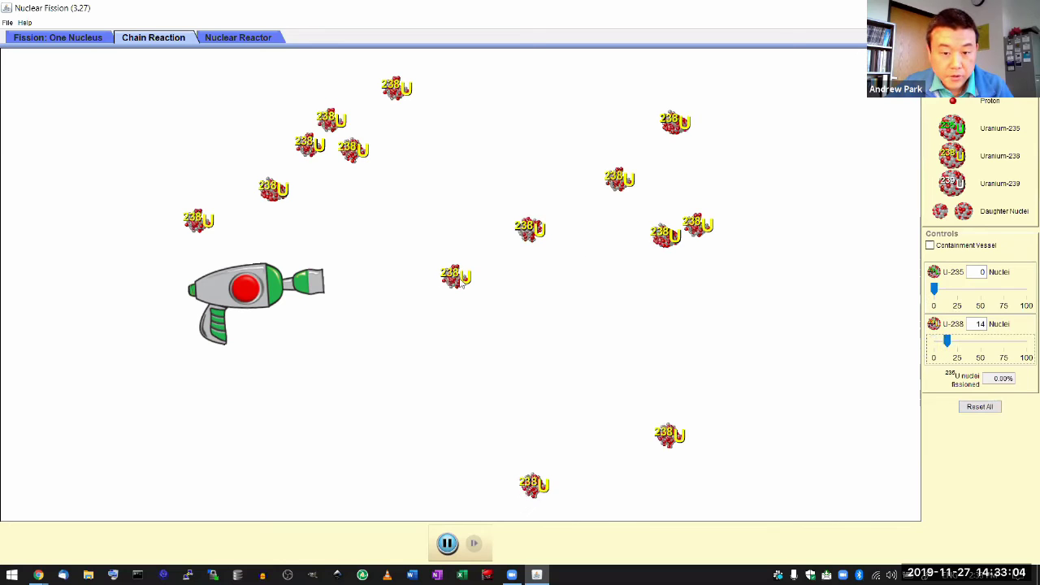
pyautogui.click(237, 300)
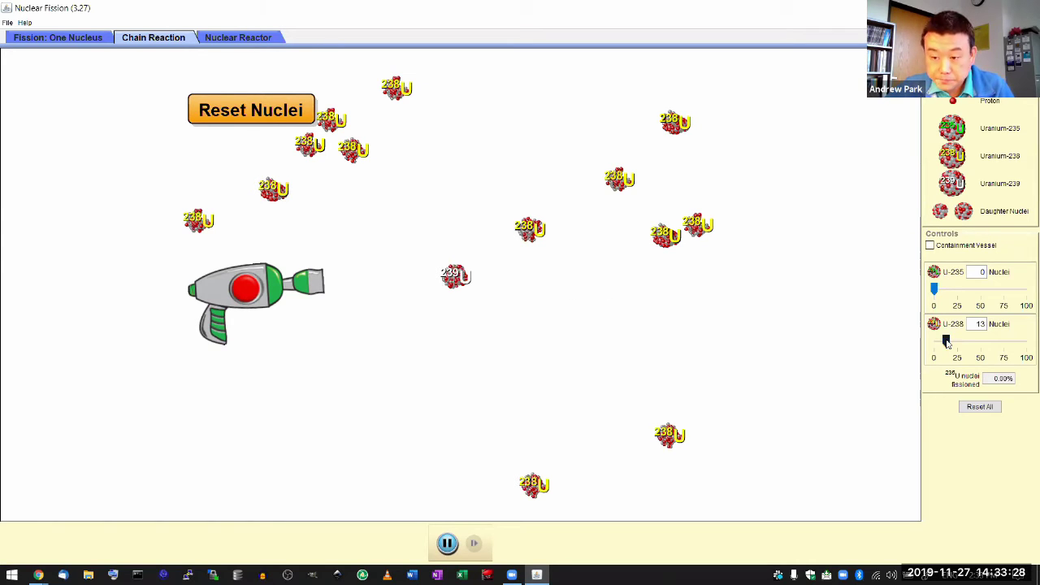
# Remove all U-238 nuclei and reset all simulation settings.
pyautogui.moveTo(945, 341); pyautogui.dragTo(933, 341)
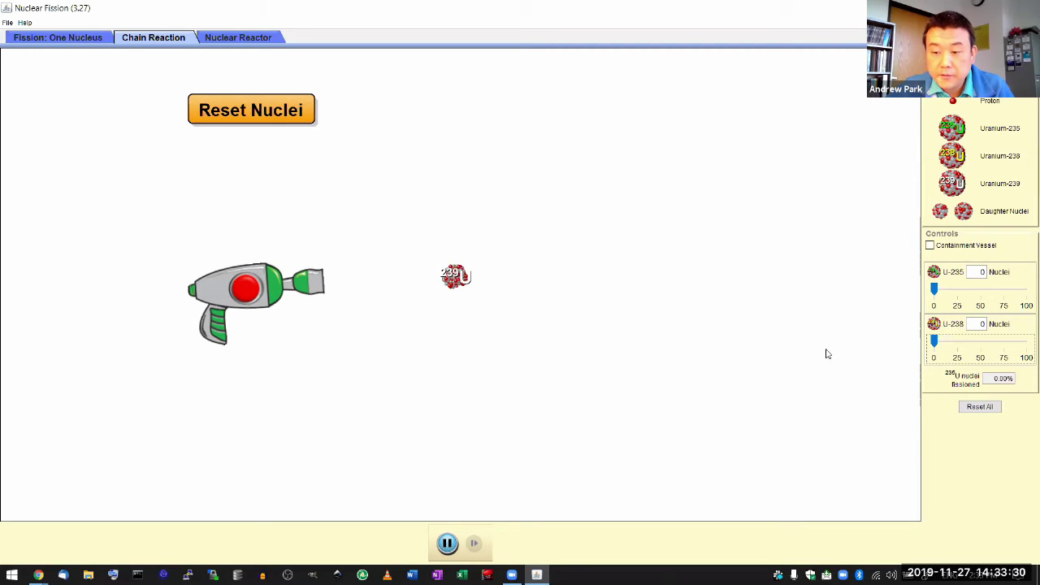
pyautogui.click(970, 406)
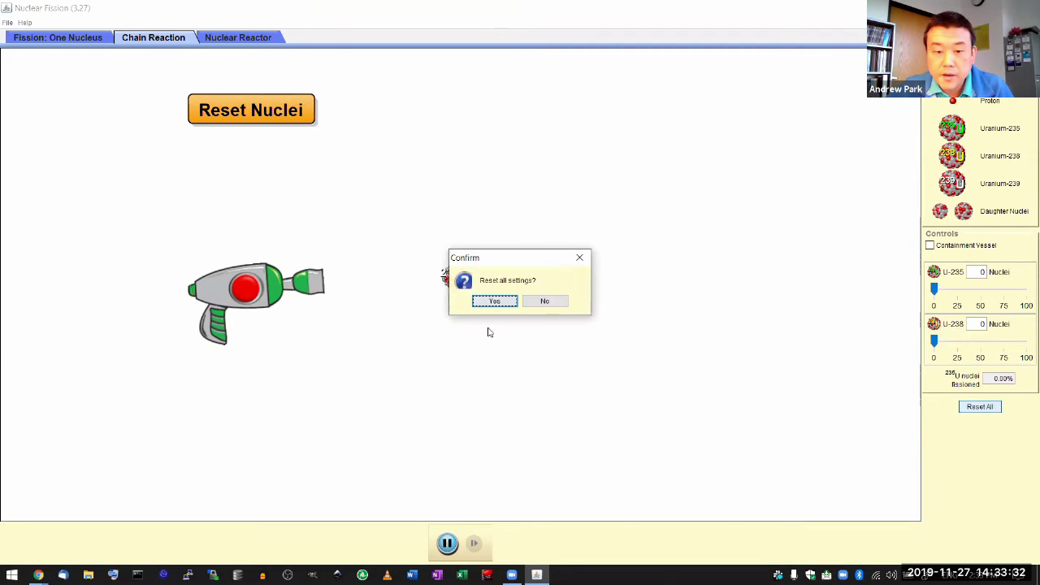
pyautogui.click(494, 301)
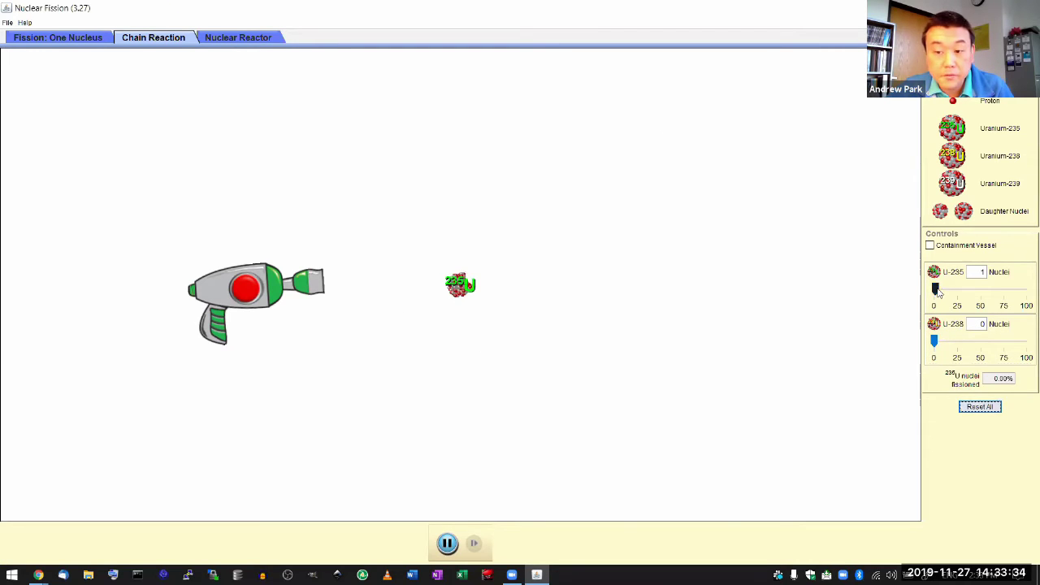
# Run a full chain reaction with 100 U-235 nuclei, then restore all 100 unsplit.
pyautogui.moveTo(934, 289); pyautogui.dragTo(1025, 288)
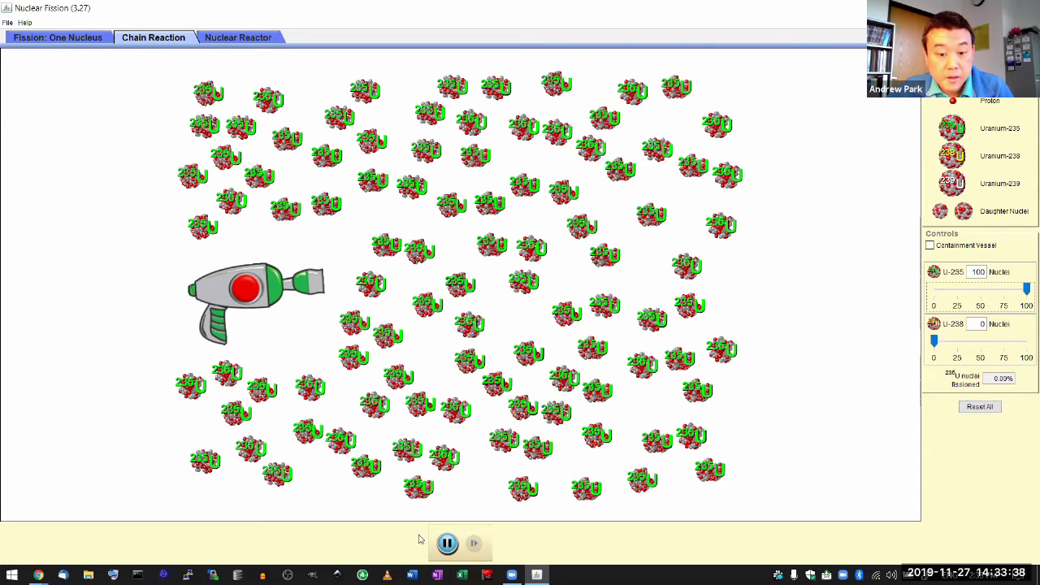
pyautogui.click(246, 289)
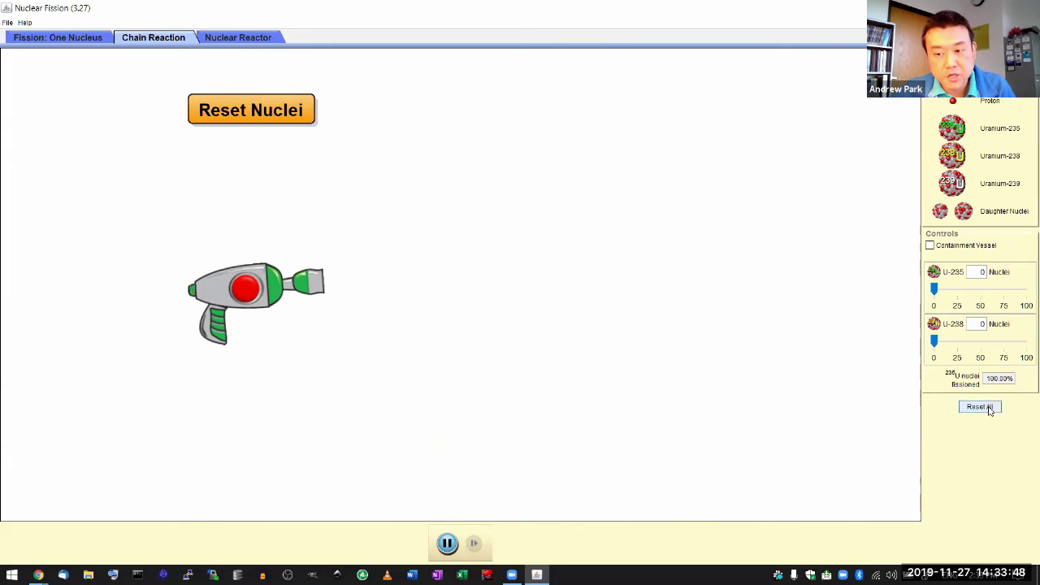
pyautogui.click(278, 119)
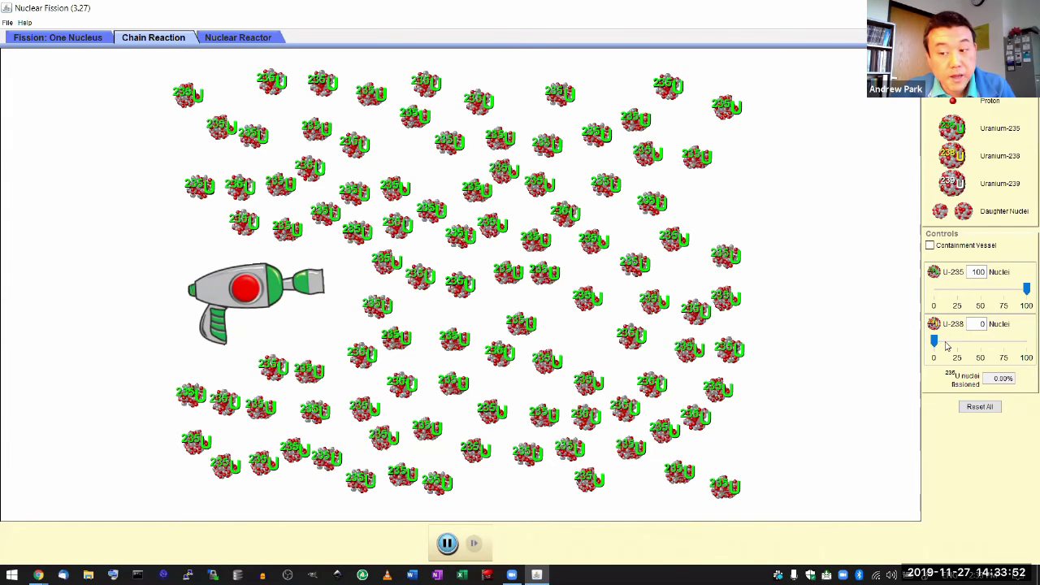
# Try several U-235/U-238 mixes, then remove all U-238 and fire into 70 U-235, reaching 96.57% fissioned.
pyautogui.moveTo(934, 341); pyautogui.dragTo(979, 352)
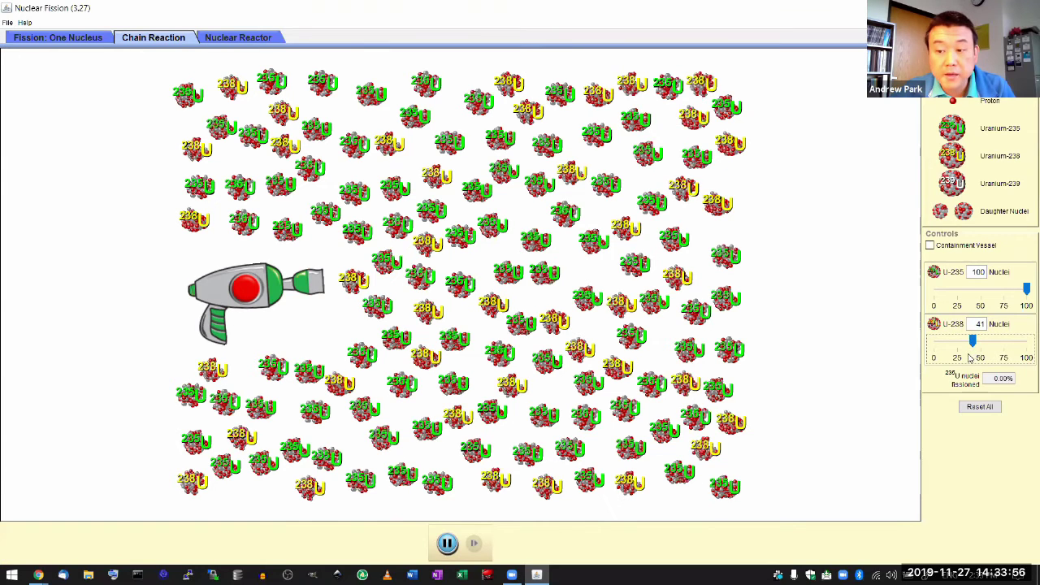
pyautogui.click(1025, 294)
pyautogui.moveTo(1025, 294); pyautogui.dragTo(1005, 291)
pyautogui.click(981, 351)
pyautogui.moveTo(981, 351); pyautogui.dragTo(997, 346)
pyautogui.moveTo(1005, 291); pyautogui.dragTo(999, 297)
pyautogui.moveTo(998, 341); pyautogui.dragTo(1004, 341)
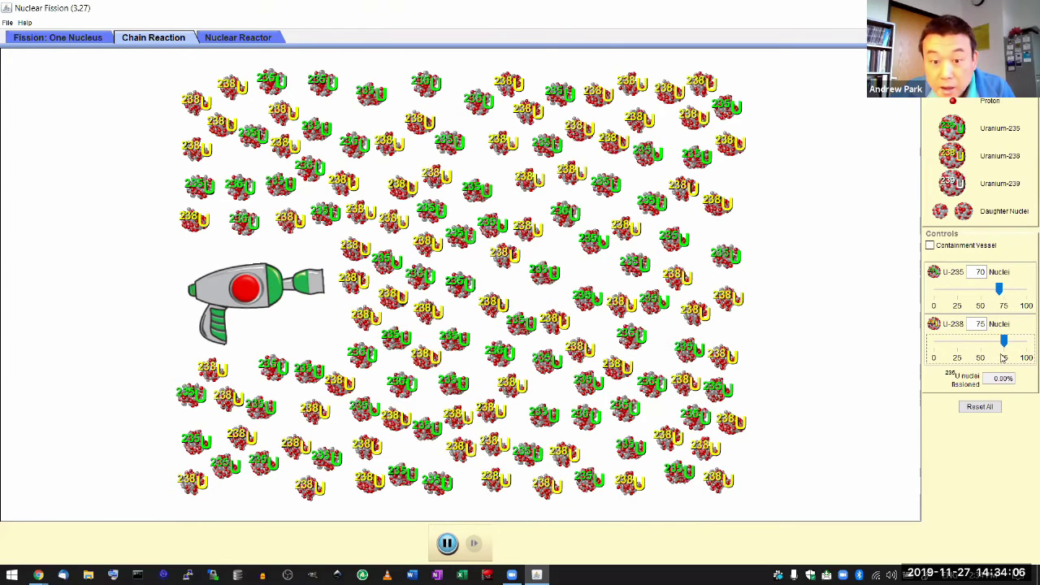
pyautogui.moveTo(1004, 341); pyautogui.dragTo(918, 346)
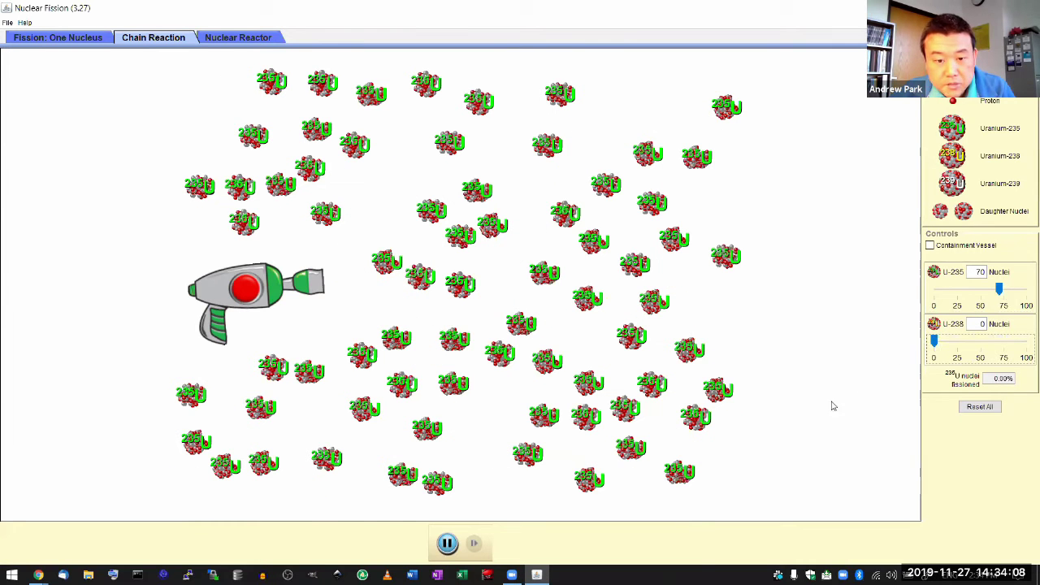
pyautogui.click(246, 291)
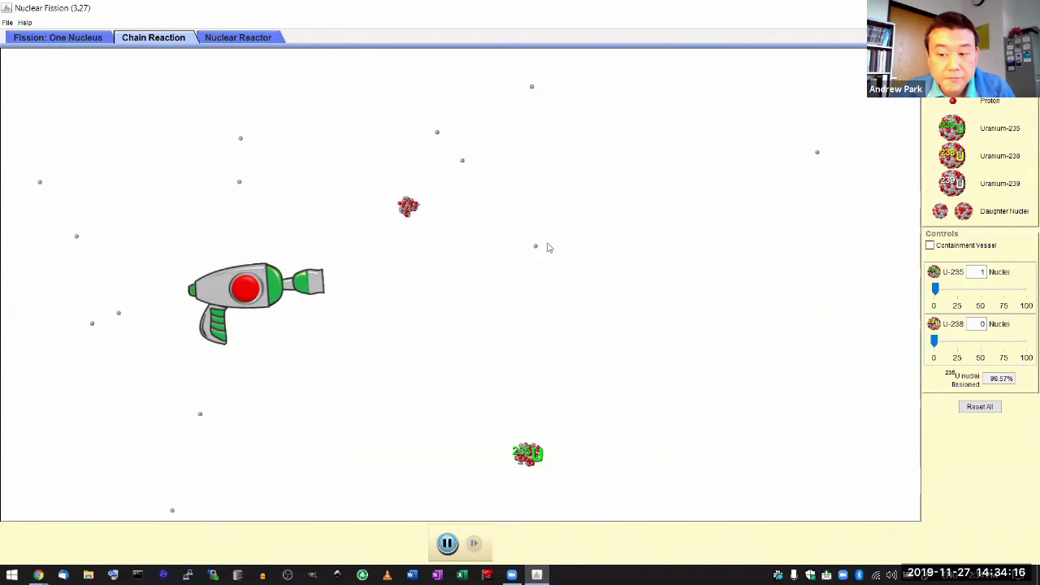
# Restore the 70 U-235, add 66 U-238, fire four neutrons into the mix, then restore the nuclei.
pyautogui.click(275, 108)
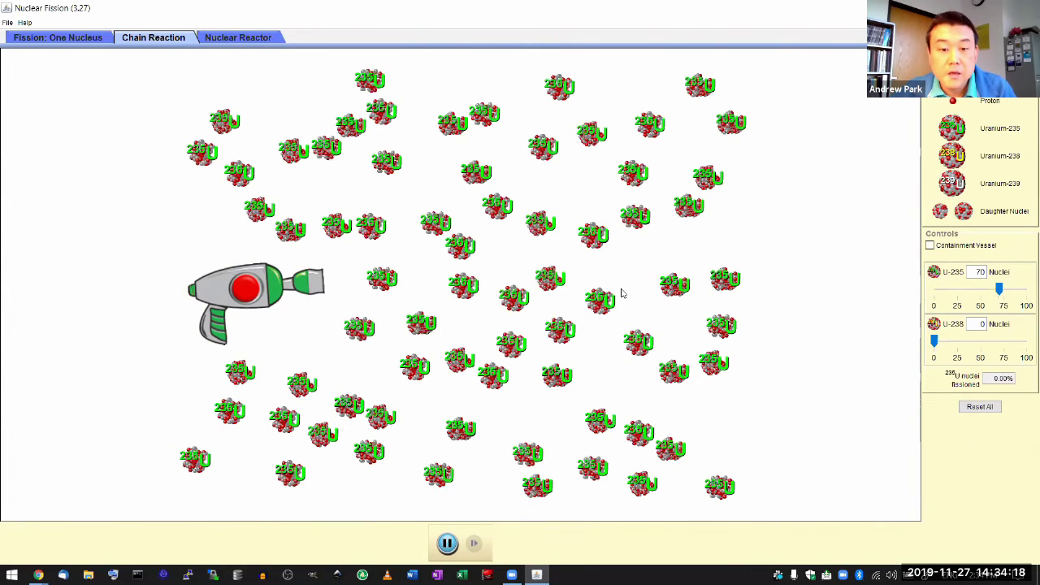
pyautogui.moveTo(935, 341); pyautogui.dragTo(1022, 352)
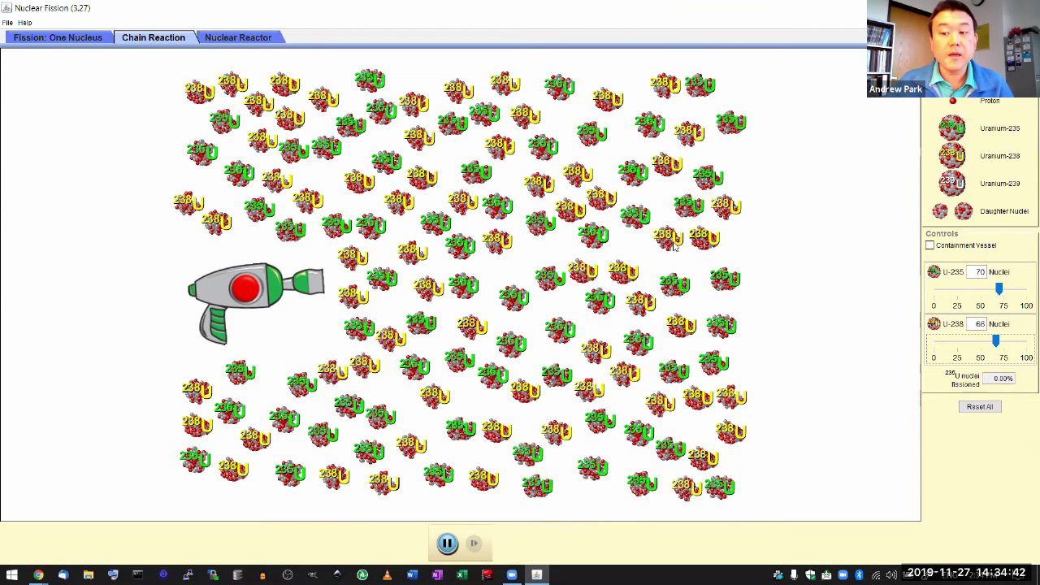
pyautogui.click(251, 289)
pyautogui.click(252, 290)
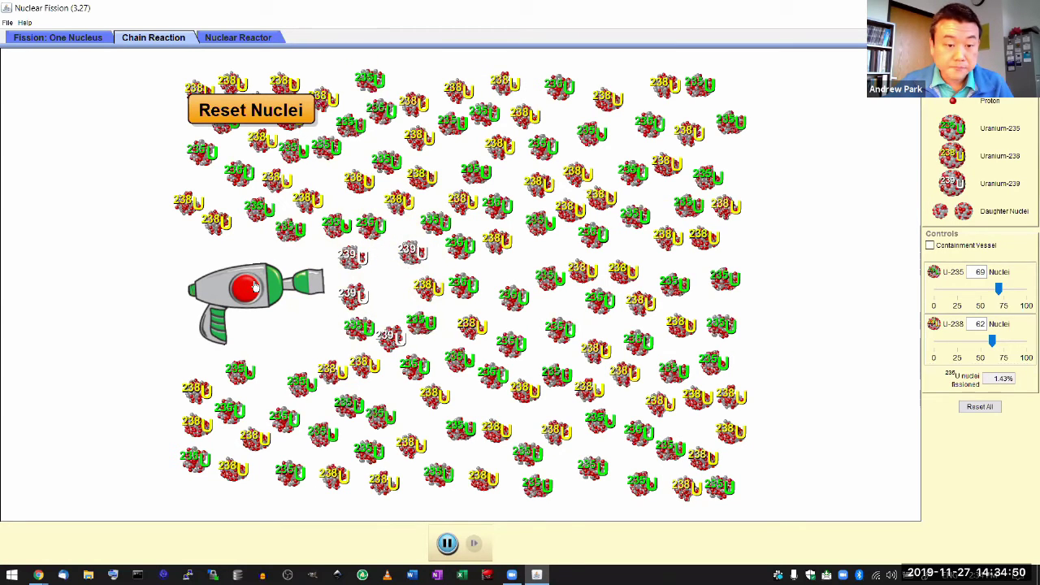
pyautogui.click(248, 289)
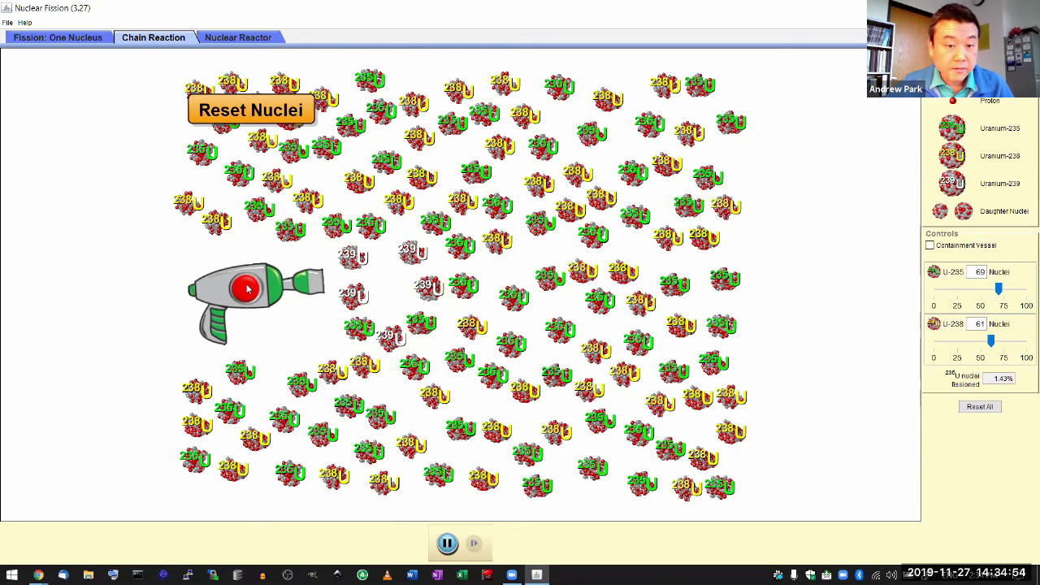
pyautogui.click(247, 289)
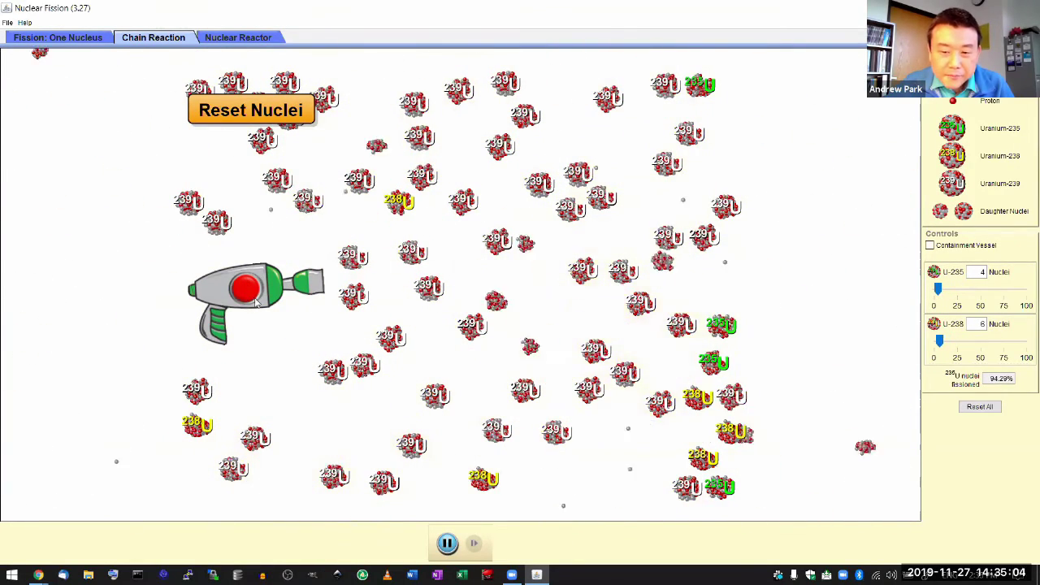
pyautogui.click(260, 111)
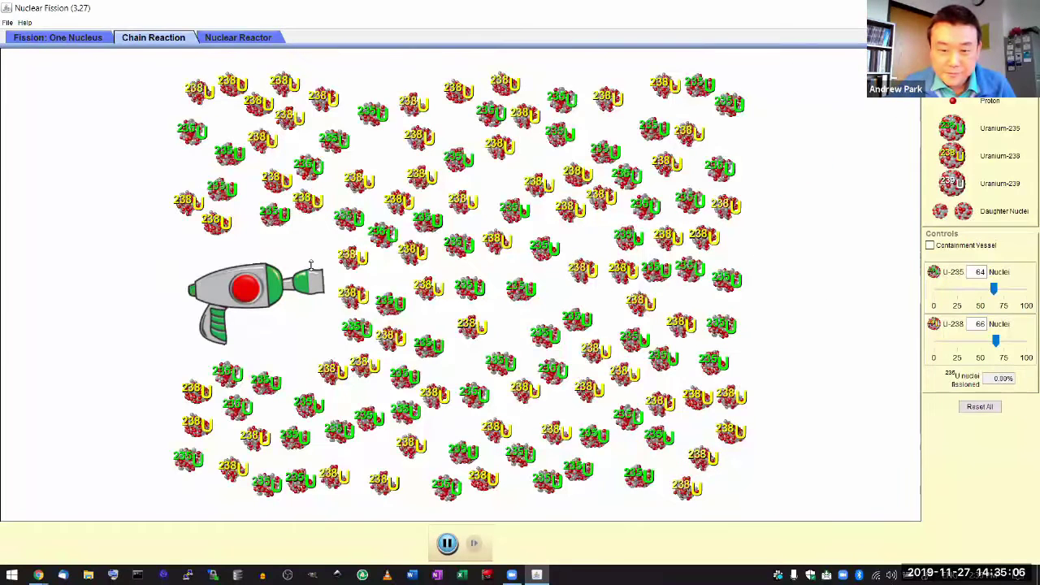
# Fire three neutrons until 87.30% fissions, then restore 60 U-235 and 66 U-238 nuclei.
pyautogui.click(251, 293)
pyautogui.click(253, 292)
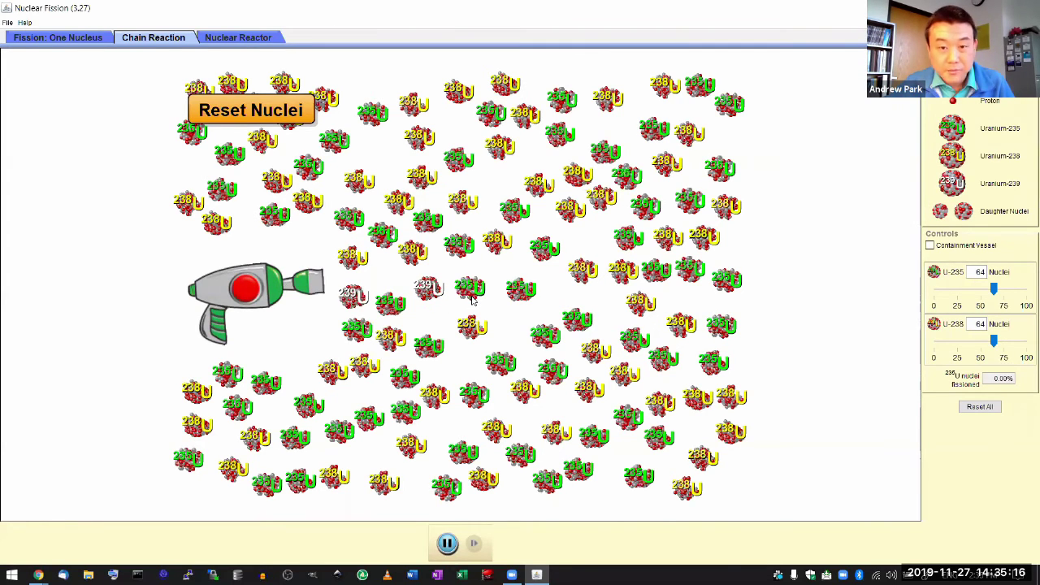
pyautogui.click(254, 288)
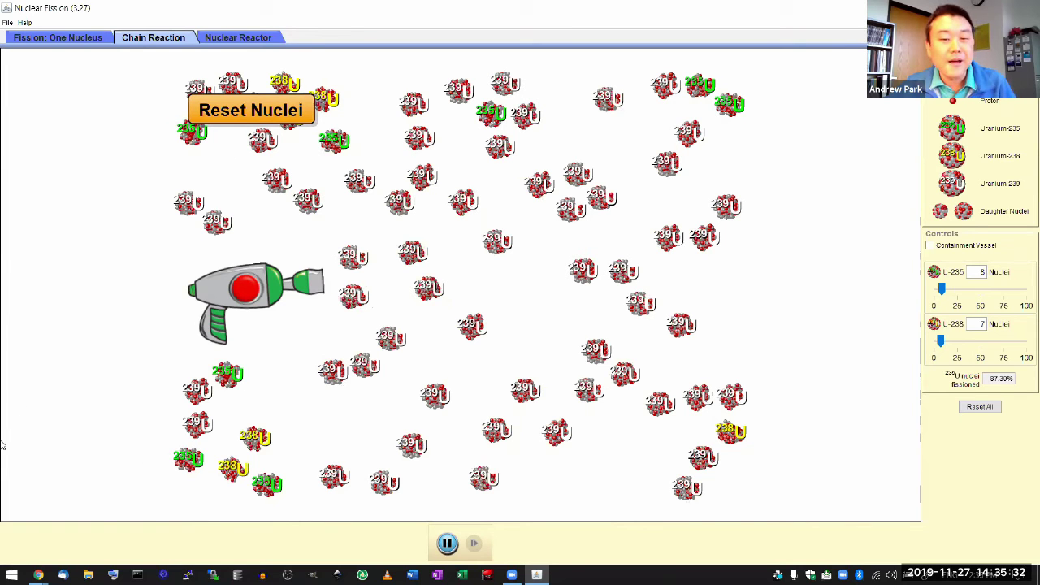
pyautogui.click(224, 108)
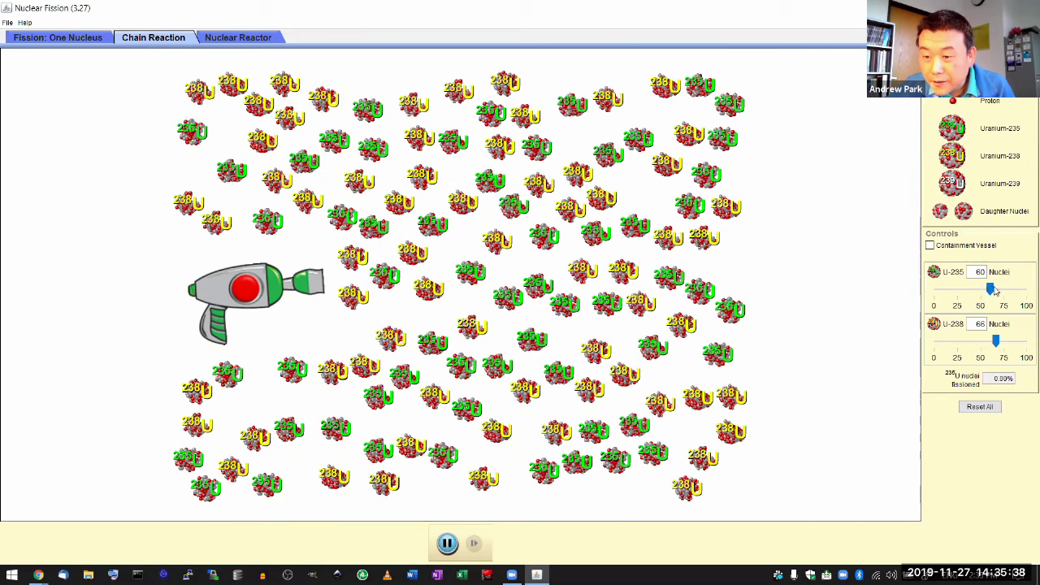
# Lower U-235 to 44, remove all U-238, and fire a neutron, fissioning 88.37%.
pyautogui.moveTo(991, 289); pyautogui.dragTo(974, 296)
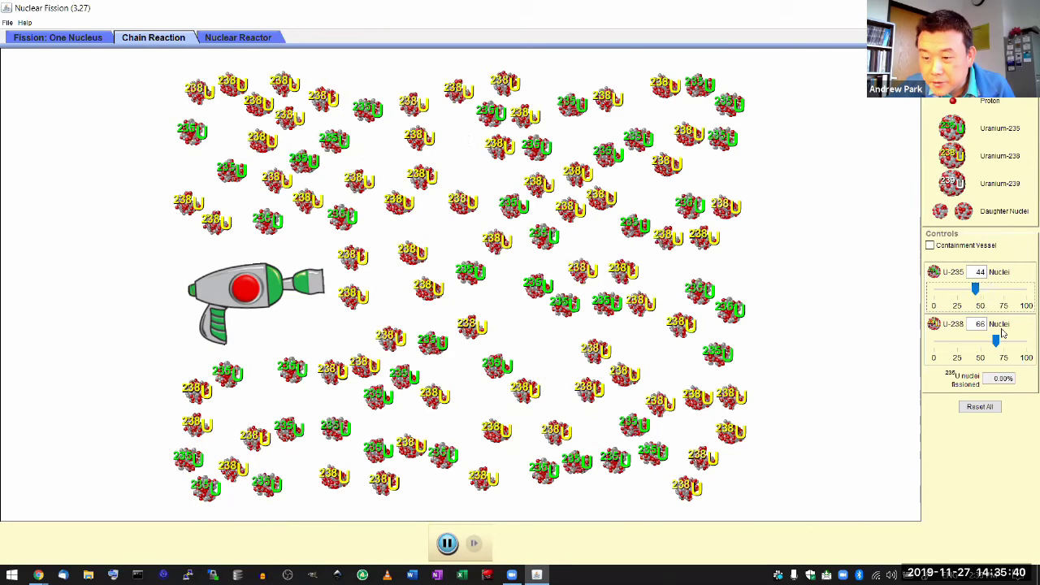
pyautogui.moveTo(995, 341); pyautogui.dragTo(1025, 345)
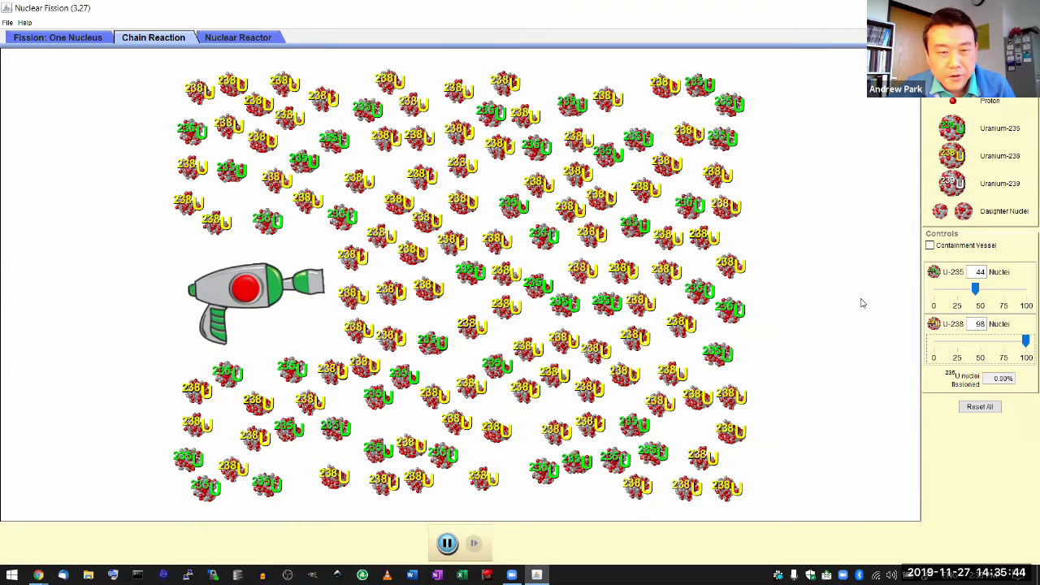
pyautogui.moveTo(1025, 345); pyautogui.dragTo(933, 341)
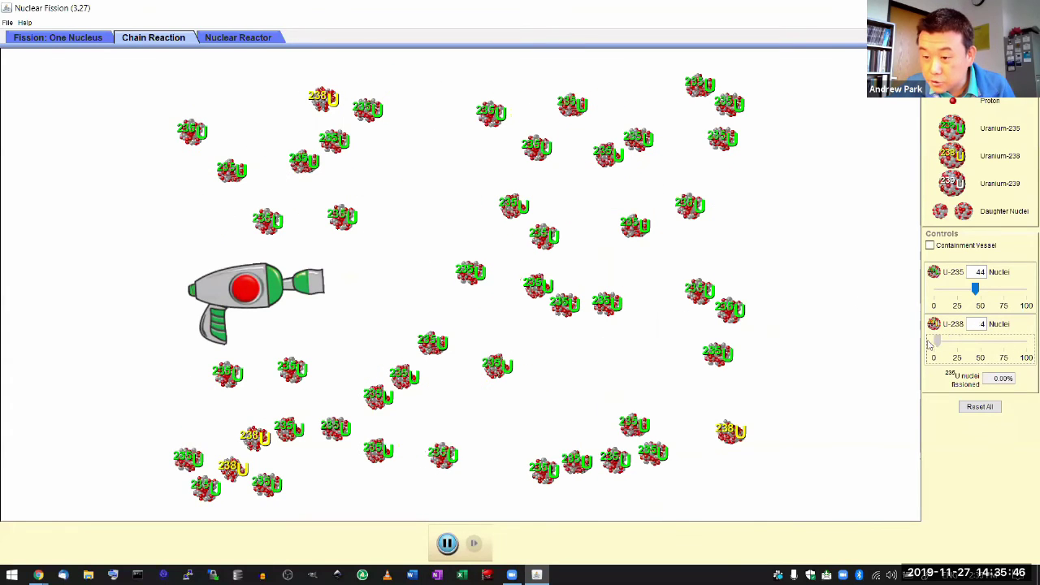
pyautogui.click(246, 288)
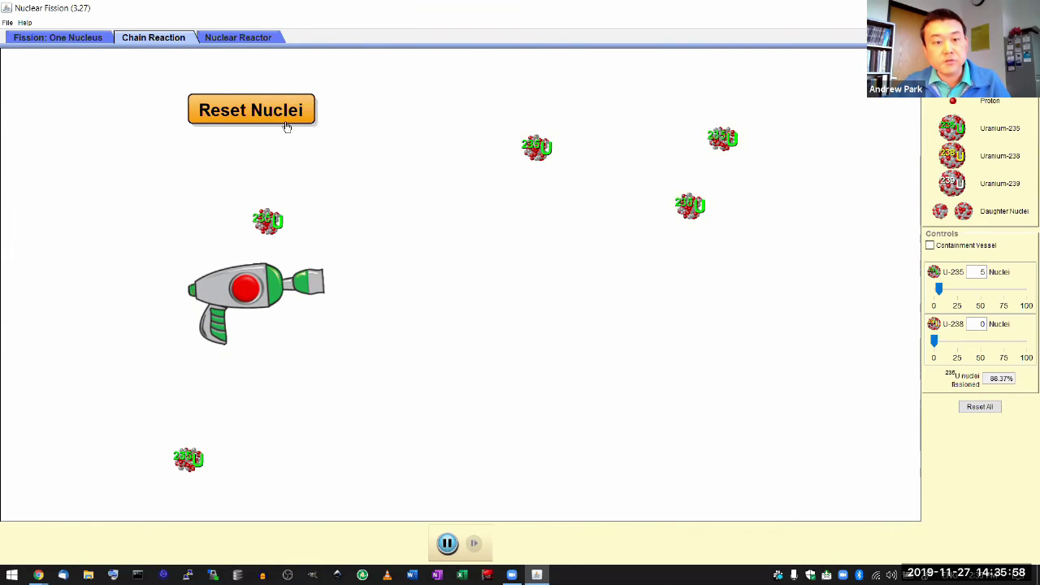
# Restore the 44 U-235 nuclei, add 91 U-238, and fire three neutrons into the mixture.
pyautogui.click(285, 120)
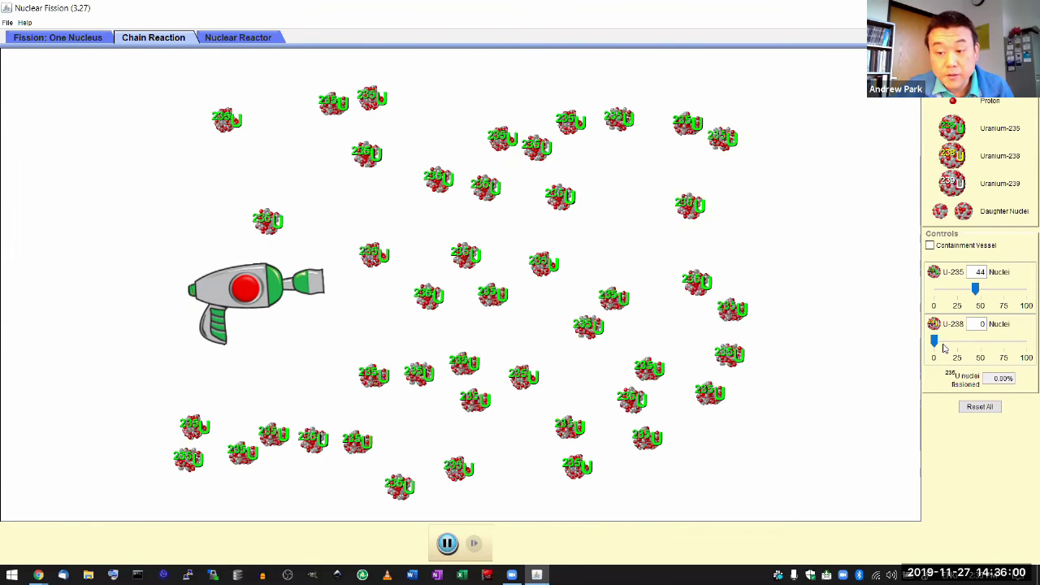
pyautogui.moveTo(942, 347); pyautogui.dragTo(1019, 342)
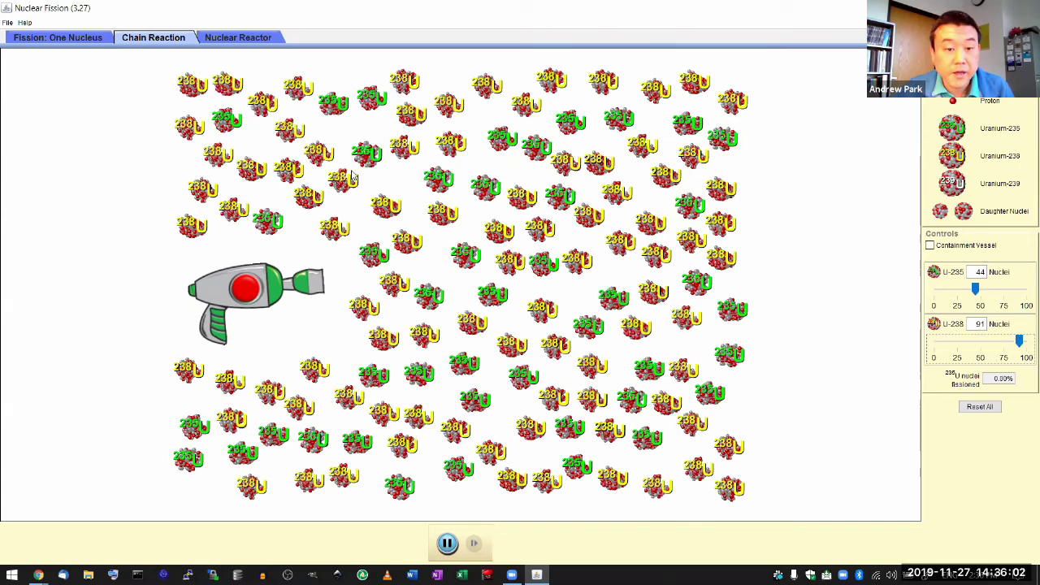
pyautogui.click(243, 292)
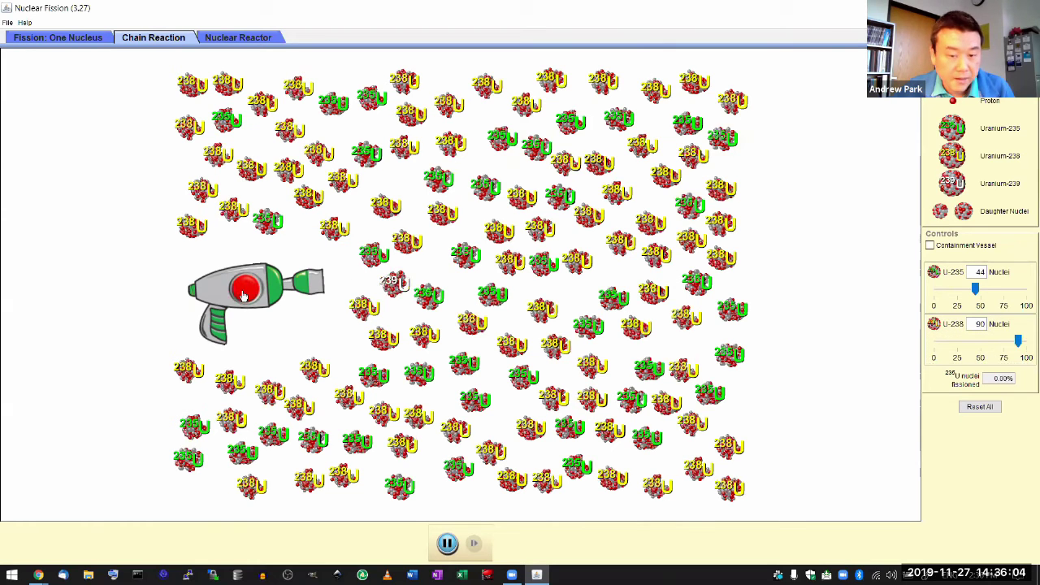
pyautogui.click(248, 294)
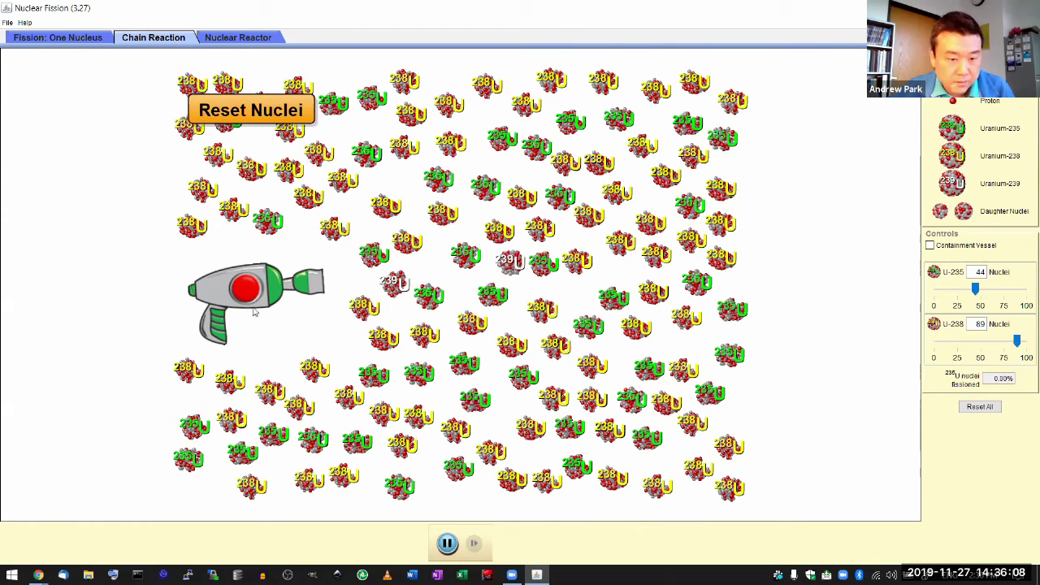
pyautogui.click(252, 288)
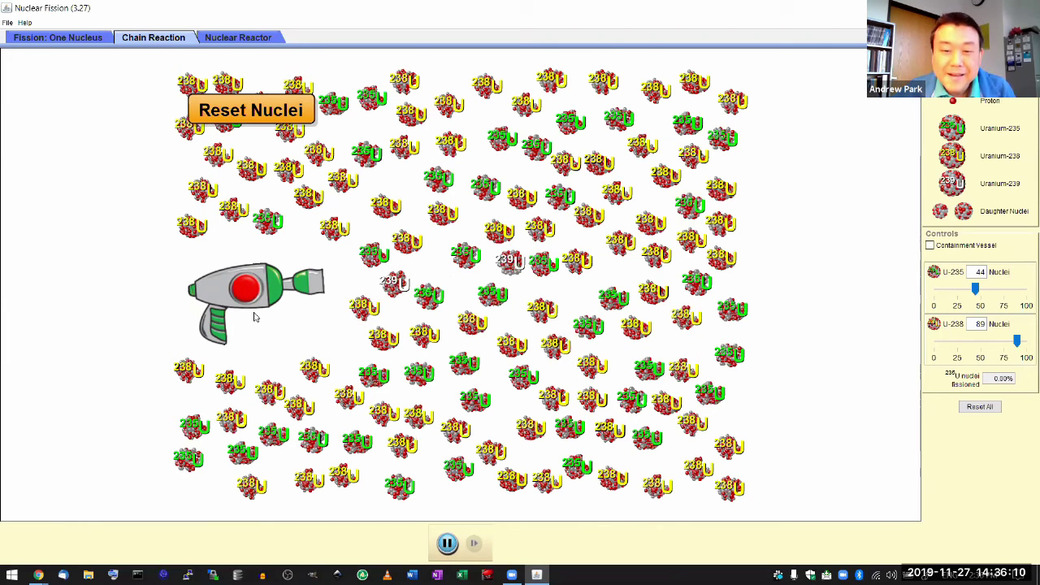